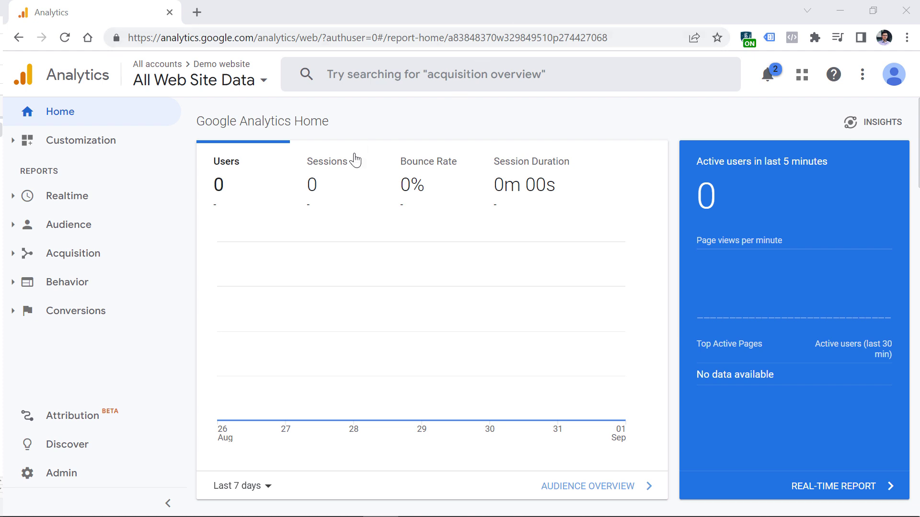
Step: Open the Admin settings for the Demo website account, property and view
{"action": "left_click", "coordinate": [79, 472]}
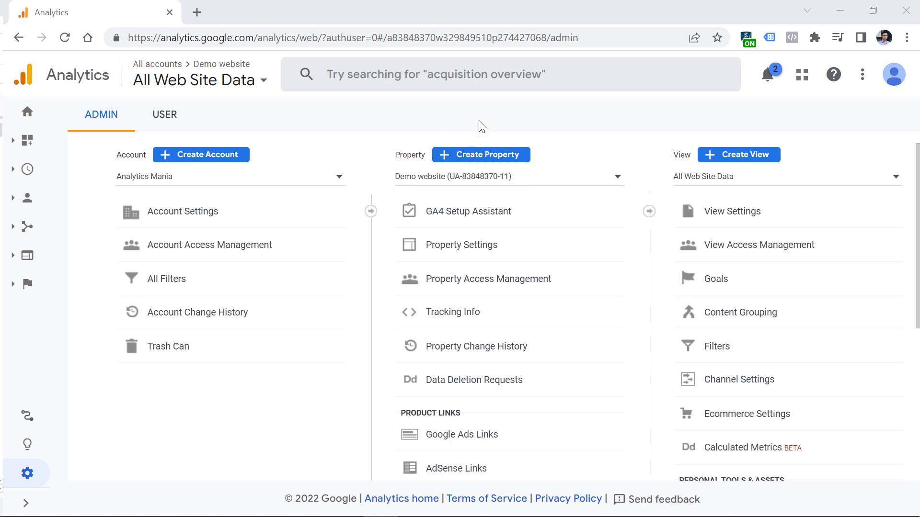
Step: Create a property named 'Demo website GA4', accepting the business details step
{"action": "left_click", "coordinate": [483, 159]}
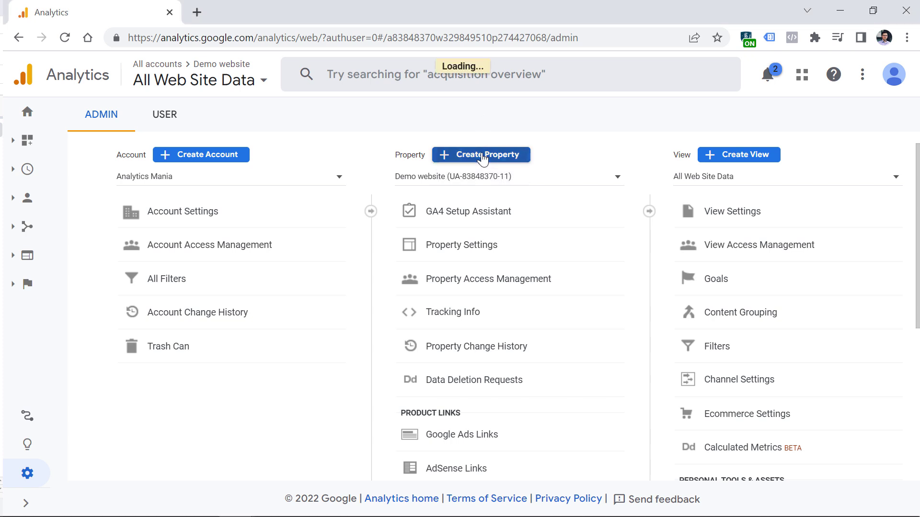
{"action": "left_click", "coordinate": [246, 372]}
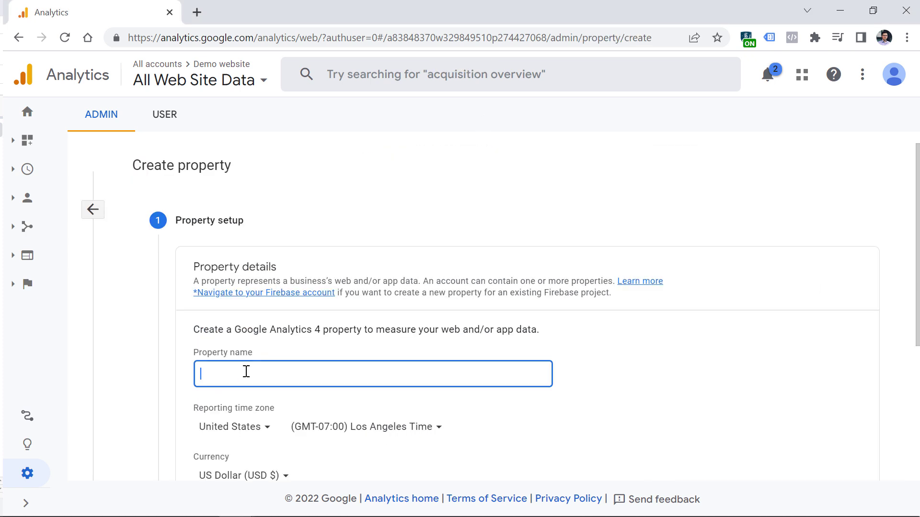
{"action": "type", "text": "Demo website GA4"}
{"action": "scroll", "coordinate": [293, 254], "scroll_direction": "down", "scroll_amount": 5}
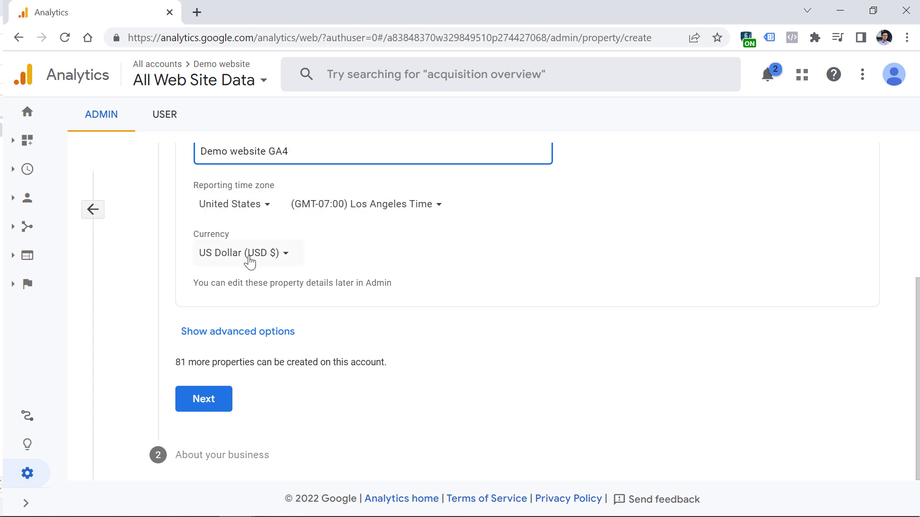
{"action": "left_click", "coordinate": [204, 404]}
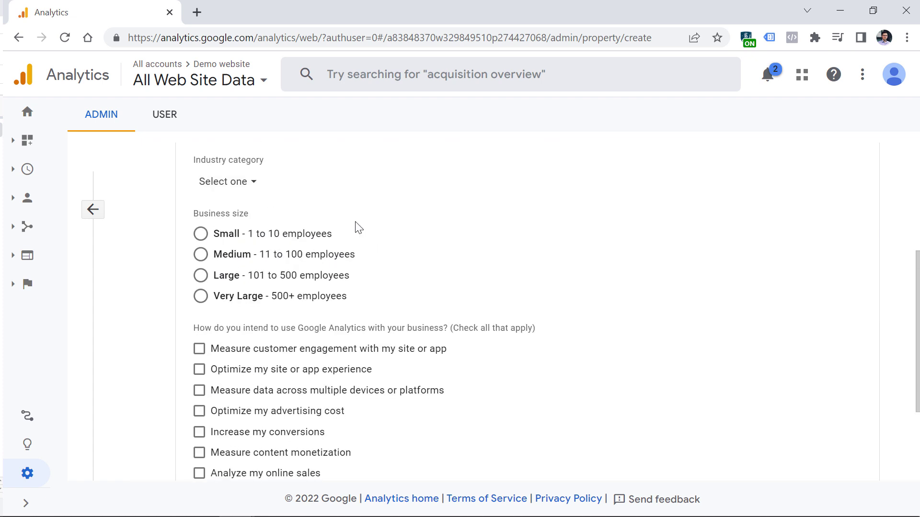
{"action": "scroll", "coordinate": [241, 220], "scroll_direction": "down", "scroll_amount": 3}
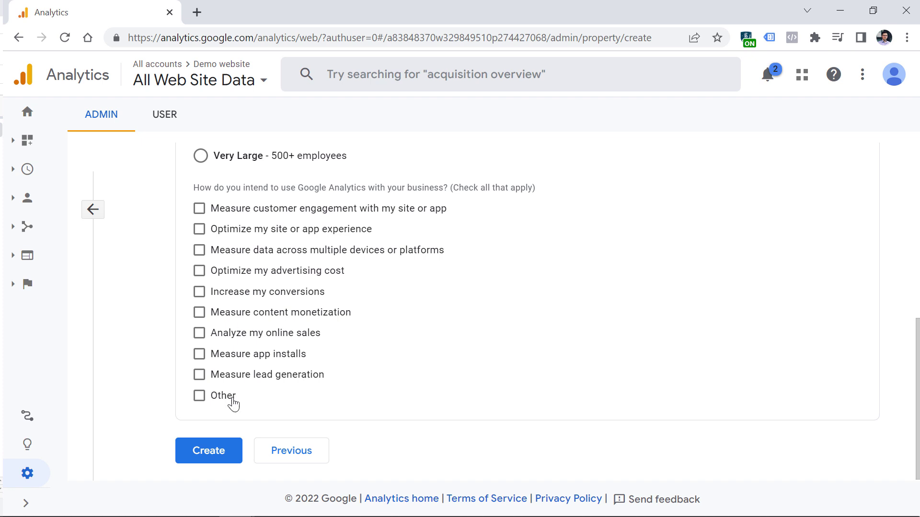
{"action": "left_click", "coordinate": [212, 454]}
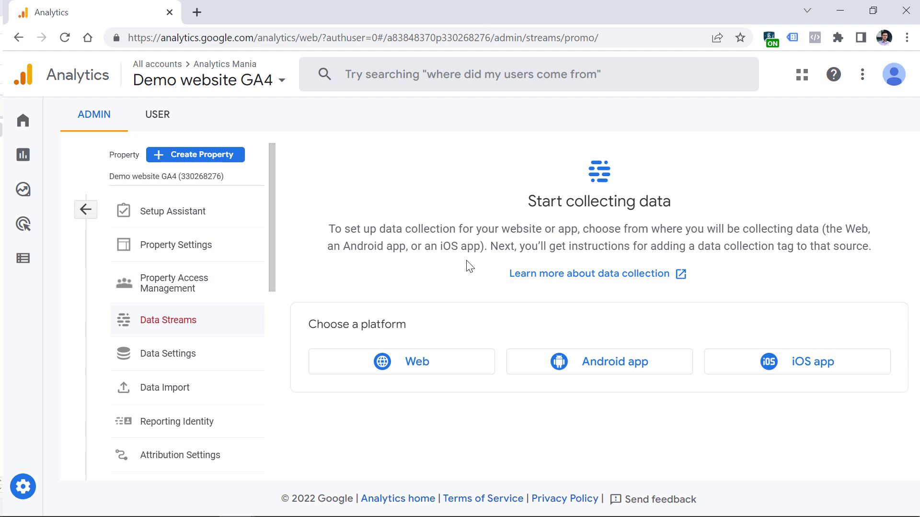
{"action": "left_click", "coordinate": [401, 370]}
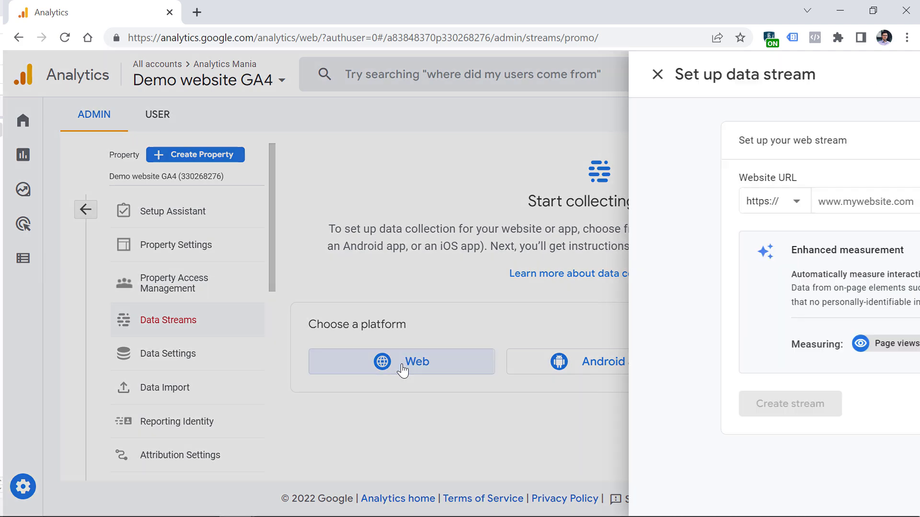
{"action": "left_click", "coordinate": [405, 200]}
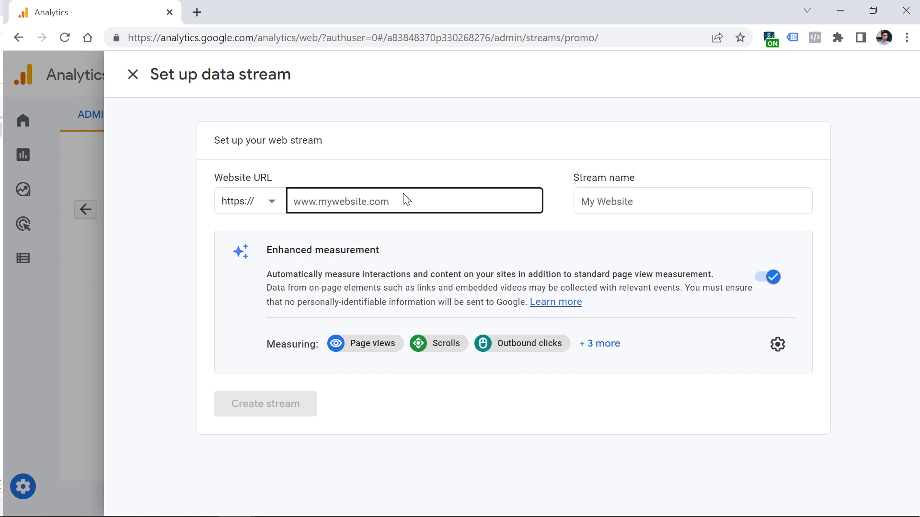
{"action": "left_click", "coordinate": [412, 200]}
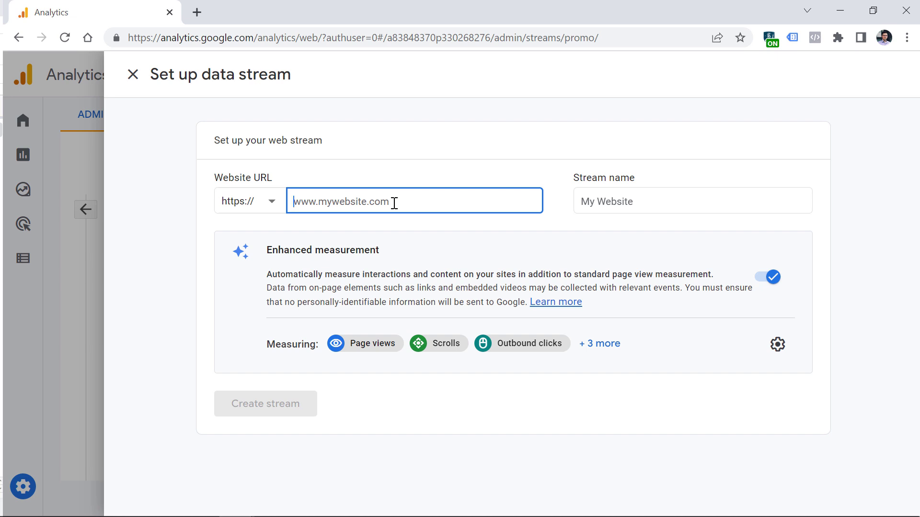
{"action": "type", "text": "www.demowebsite.com"}
{"action": "key", "text": "Tab"}
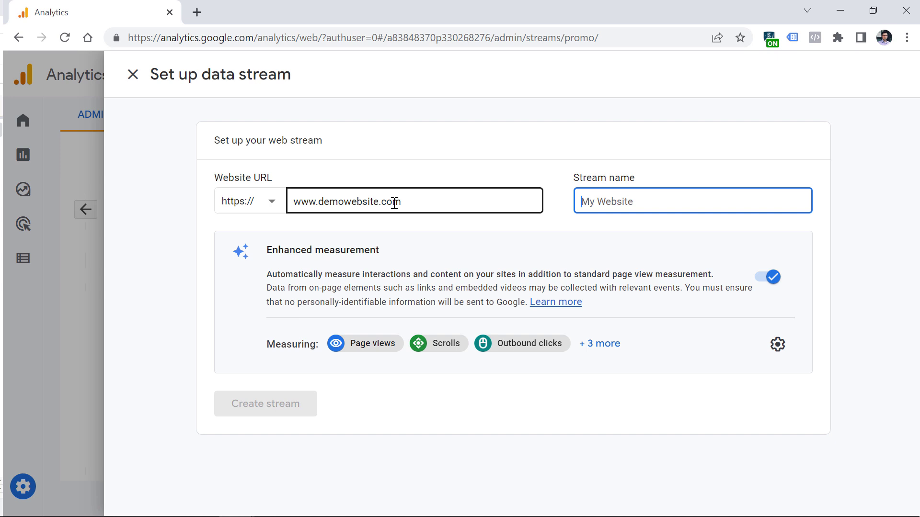
{"action": "type", "text": "Demo"}
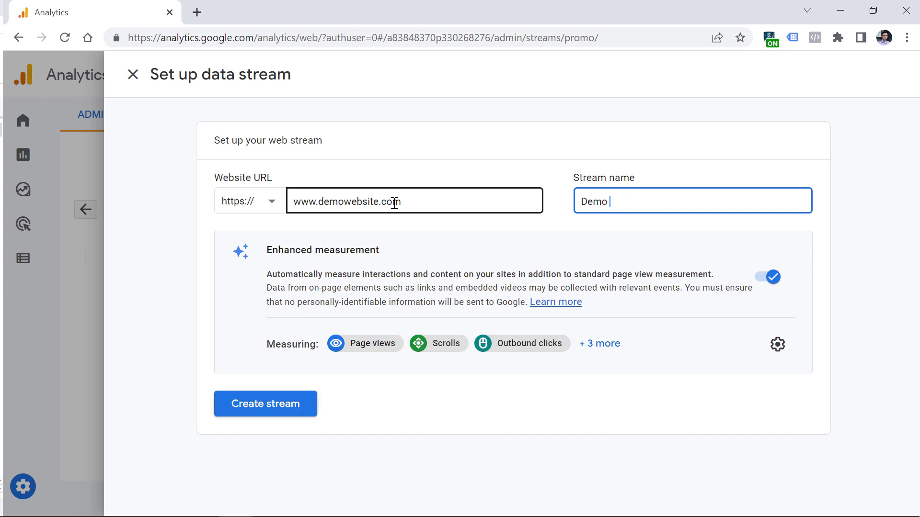
{"action": "key", "text": "ctrl+a"}
{"action": "type", "text": "Website"}
{"action": "left_click", "coordinate": [269, 409]}
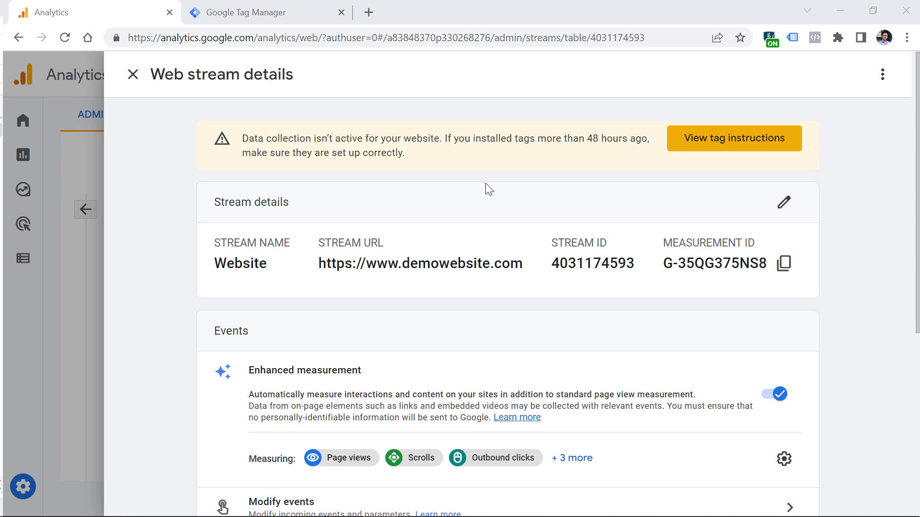
Step: Review the stream's measurement ID and Google tag section, then view the tag instructions
{"action": "left_click_drag", "start_coordinate": [662, 263], "coordinate": [768, 265]}
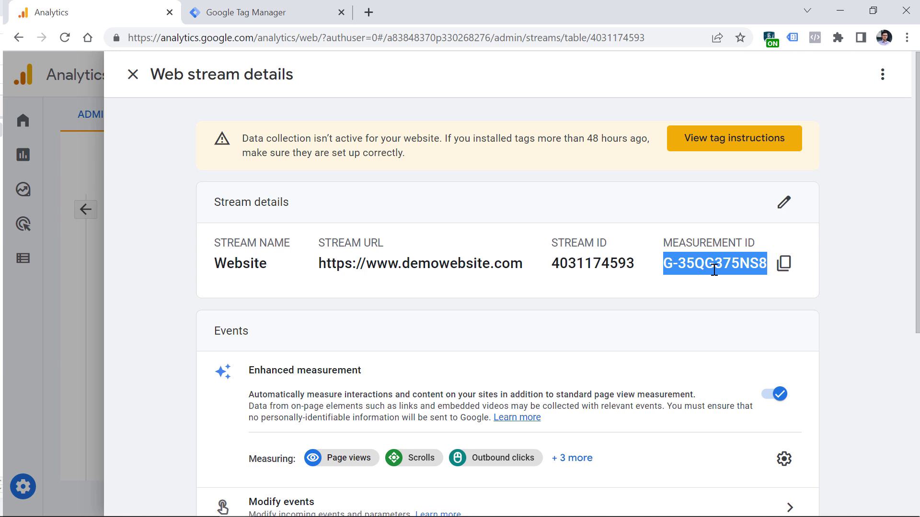
{"action": "left_click", "coordinate": [664, 200]}
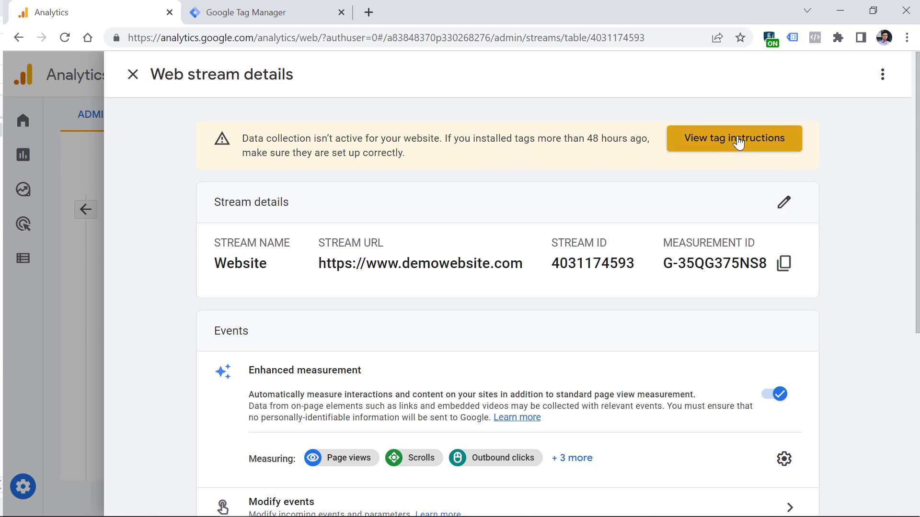
{"action": "scroll", "coordinate": [739, 146], "scroll_direction": "down", "scroll_amount": 5}
{"action": "scroll", "coordinate": [739, 144], "scroll_direction": "down", "scroll_amount": 2}
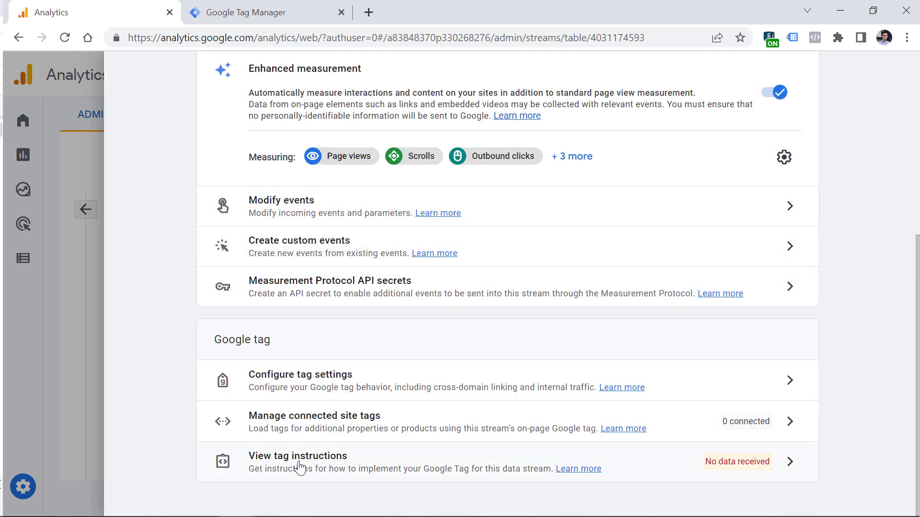
{"action": "scroll", "coordinate": [294, 468], "scroll_direction": "up", "scroll_amount": 7}
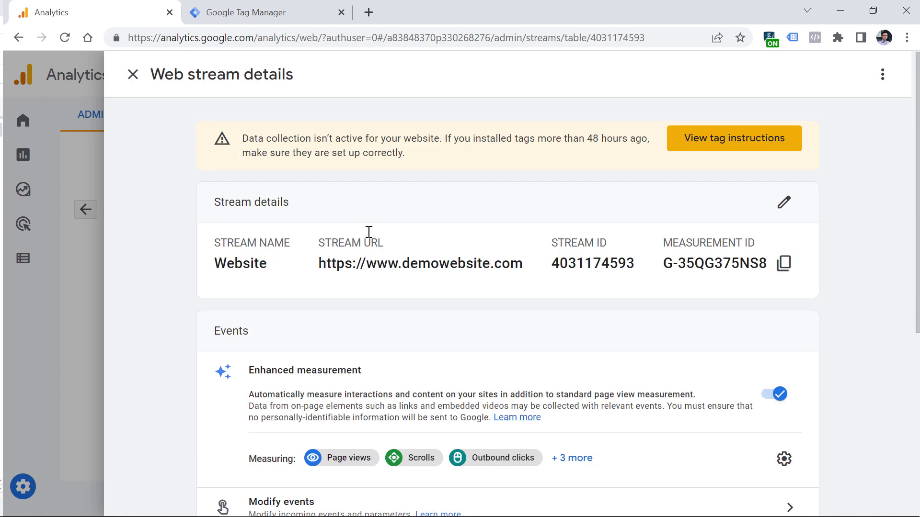
{"action": "left_click", "coordinate": [739, 145]}
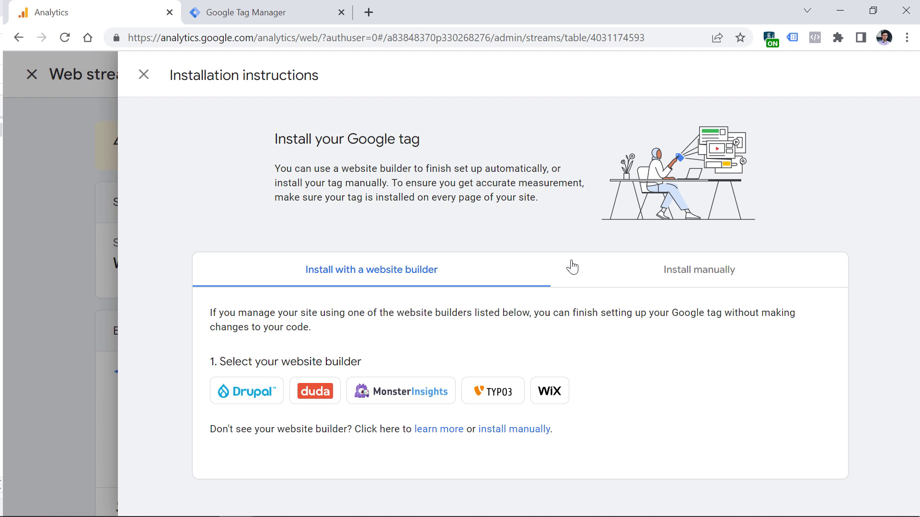
Step: Select the manual gtag code and its <head> placement note, then close the instructions
{"action": "left_click_drag", "start_coordinate": [698, 277], "coordinate": [693, 277]}
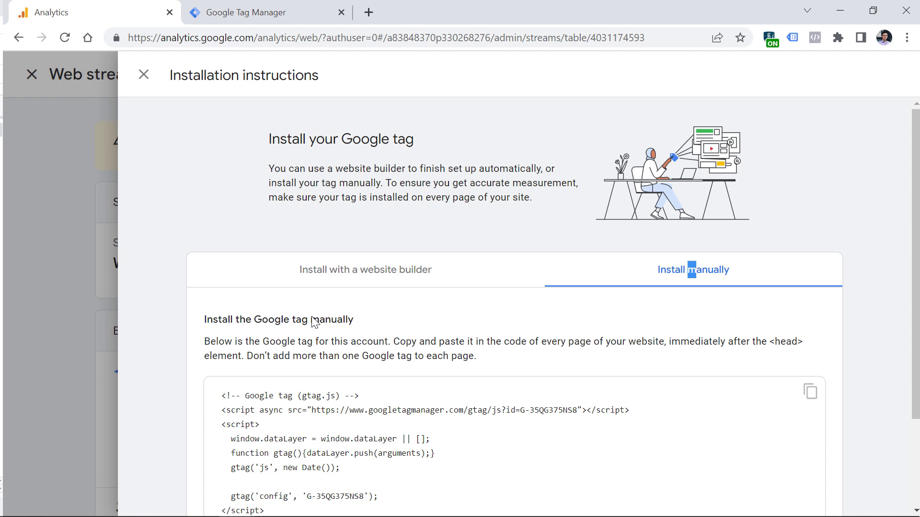
{"action": "scroll", "coordinate": [331, 317], "scroll_direction": "down", "scroll_amount": 3}
{"action": "left_click_drag", "start_coordinate": [307, 405], "coordinate": [211, 285]}
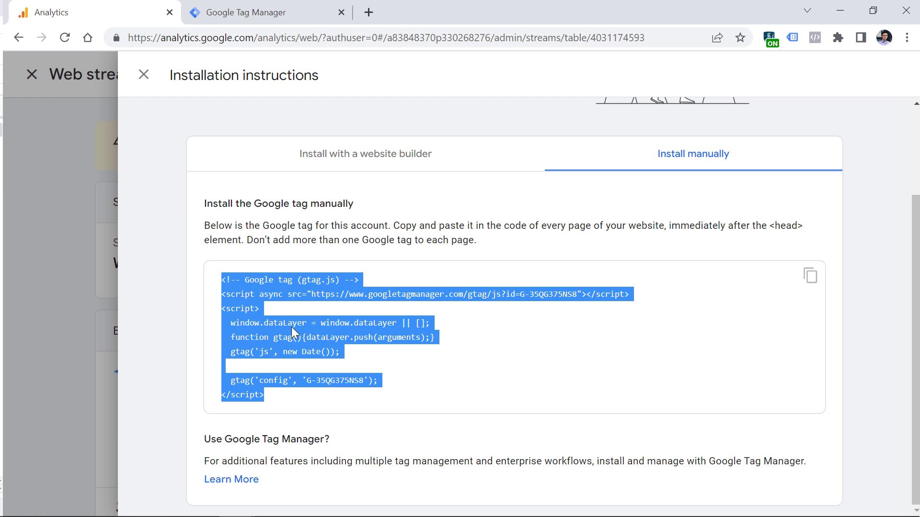
{"action": "left_click_drag", "start_coordinate": [770, 226], "coordinate": [803, 225]}
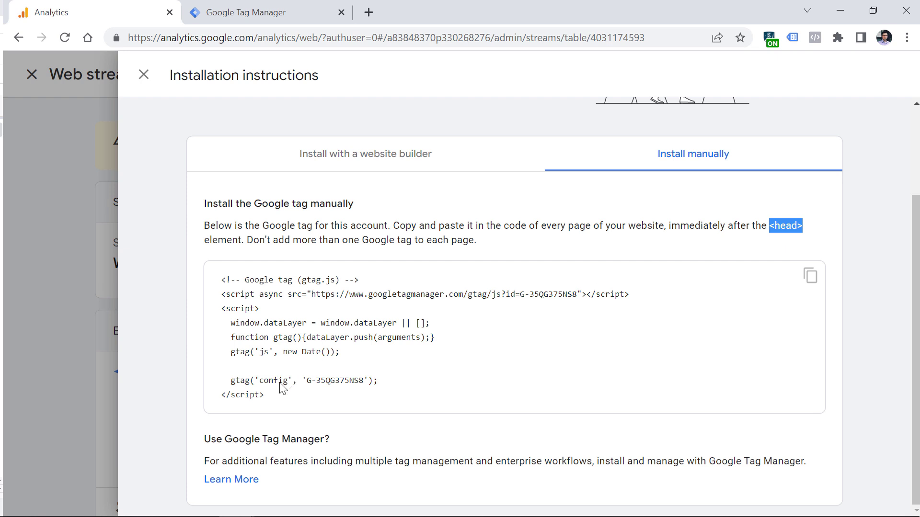
{"action": "left_click_drag", "start_coordinate": [285, 401], "coordinate": [218, 279]}
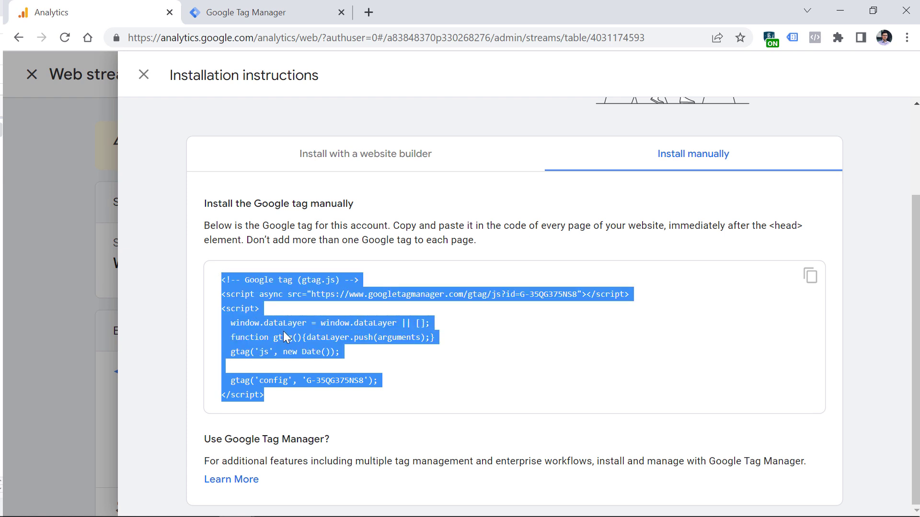
{"action": "left_click", "coordinate": [143, 75]}
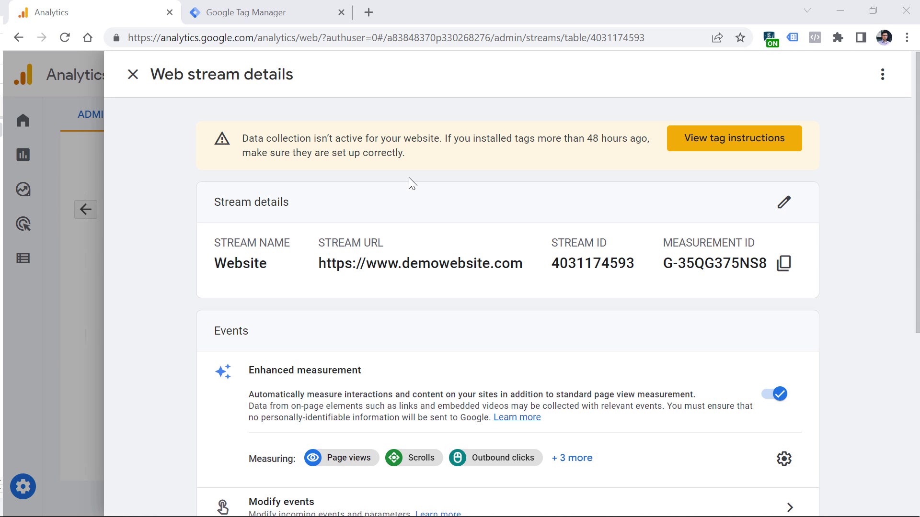
{"action": "left_click", "coordinate": [398, 152]}
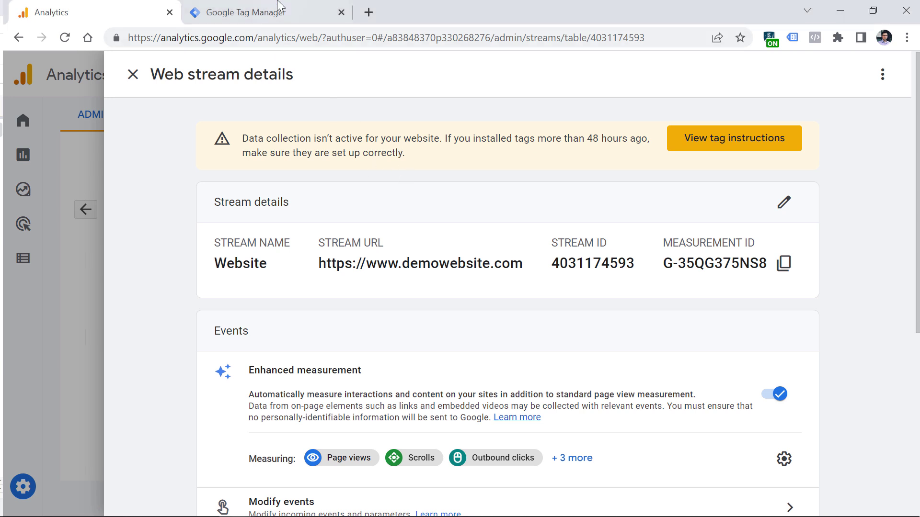
Step: In Tag Manager, create a new tag of type GA4 Configuration
{"action": "key", "text": "ctrl+Tab"}
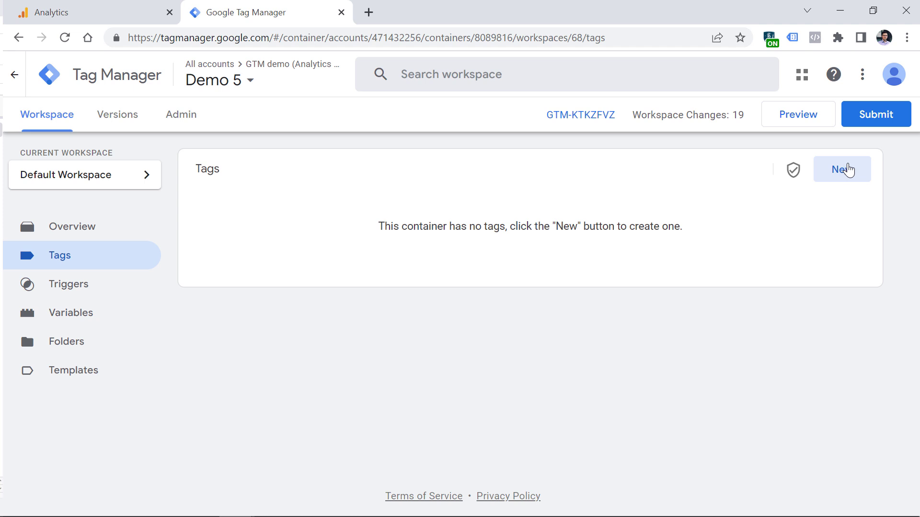
{"action": "left_click", "coordinate": [847, 170]}
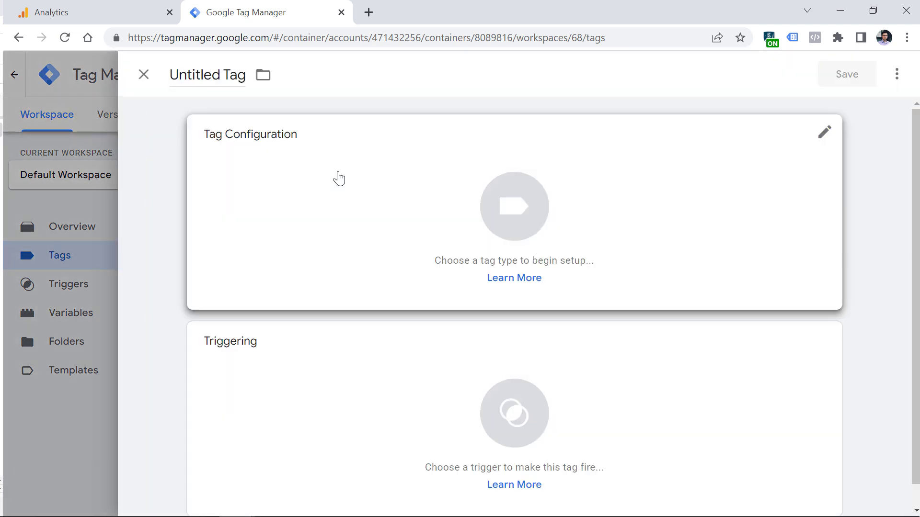
{"action": "left_click", "coordinate": [337, 177]}
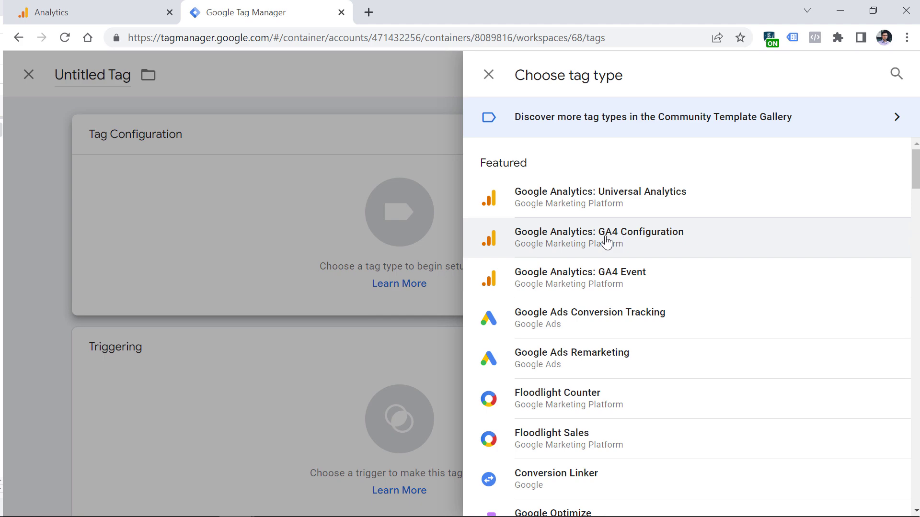
{"action": "left_click", "coordinate": [606, 239]}
{"action": "left_click", "coordinate": [276, 278]}
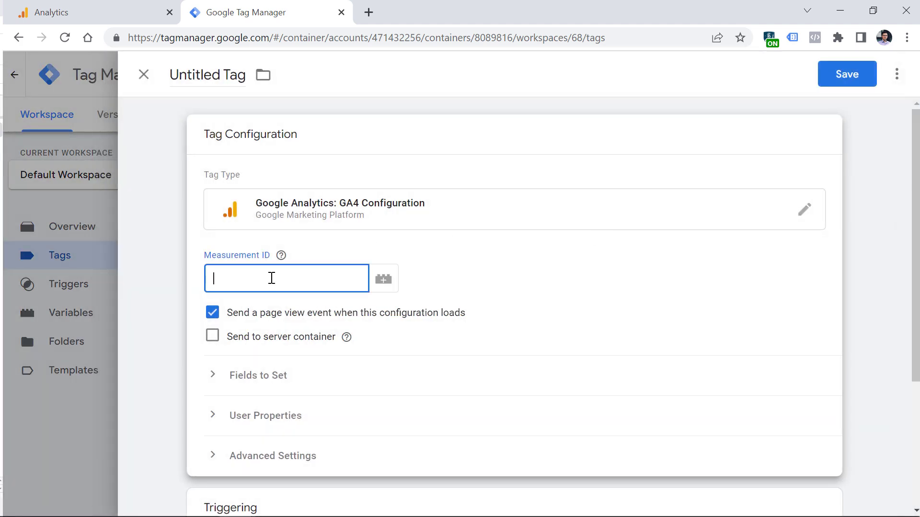
Step: Copy measurement ID G-35QG375NS8 from Analytics and paste it into the tag
{"action": "left_click", "coordinate": [103, 6]}
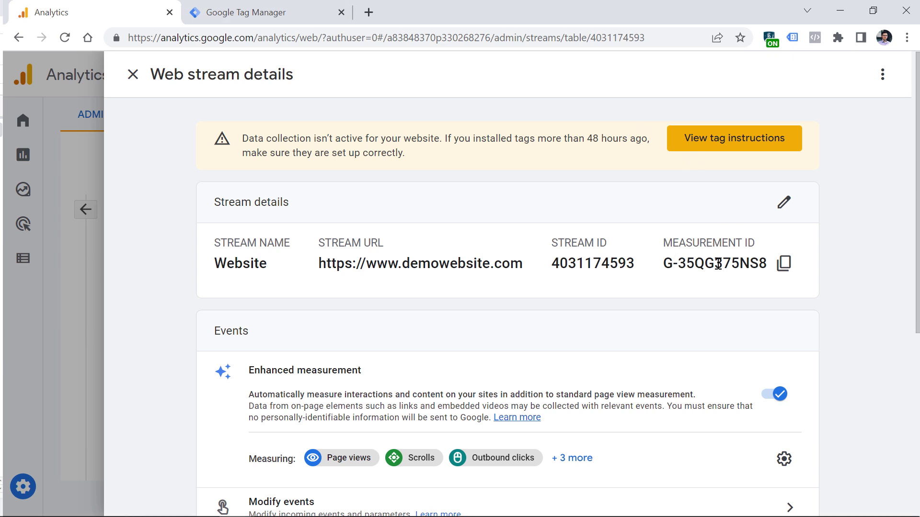
{"action": "left_click_drag", "start_coordinate": [768, 263], "coordinate": [666, 257]}
{"action": "left_click", "coordinate": [782, 268]}
{"action": "left_click", "coordinate": [230, 10]}
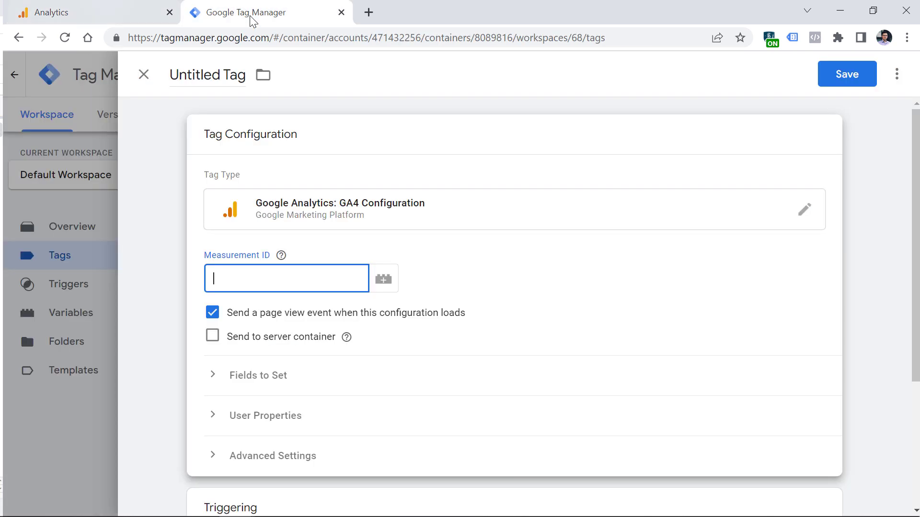
{"action": "key", "text": "ctrl+v"}
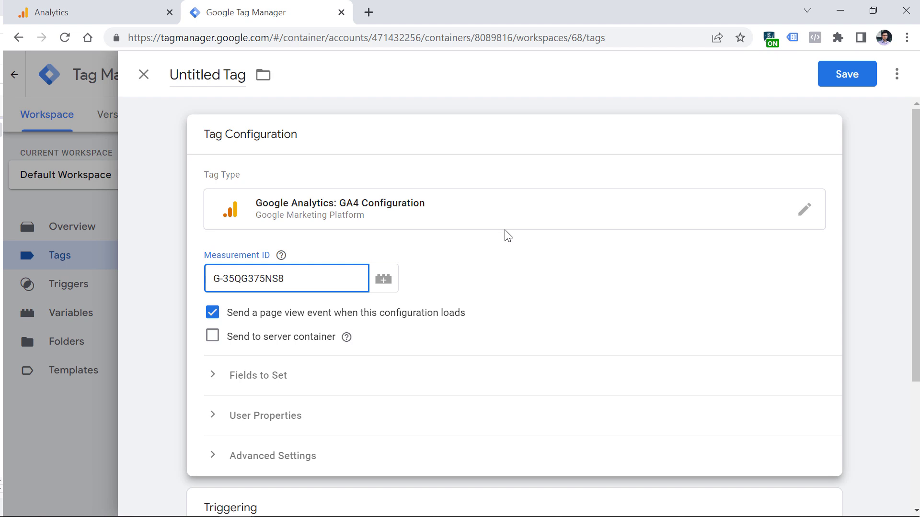
Step: Add the All Pages trigger, name the tag 'GA4 config - G-35QG375NS8' and save
{"action": "scroll", "coordinate": [503, 234], "scroll_direction": "down", "scroll_amount": 4}
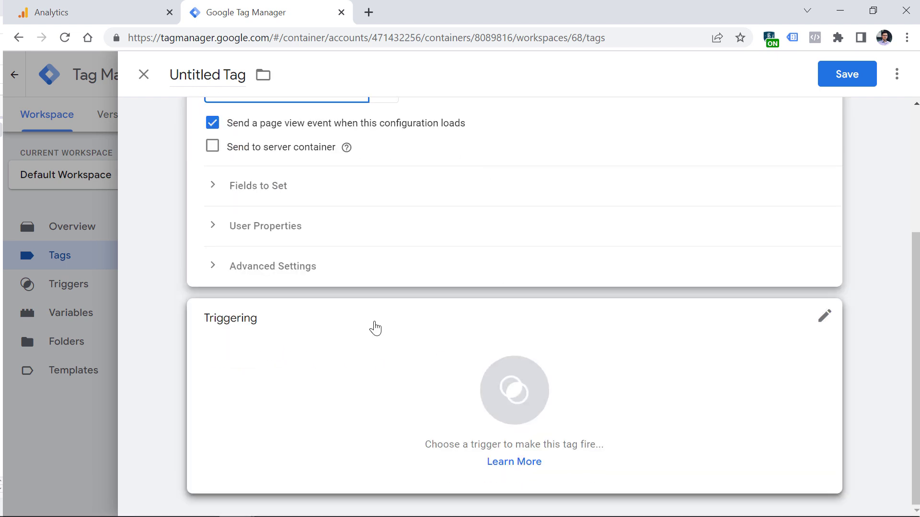
{"action": "left_click", "coordinate": [769, 337]}
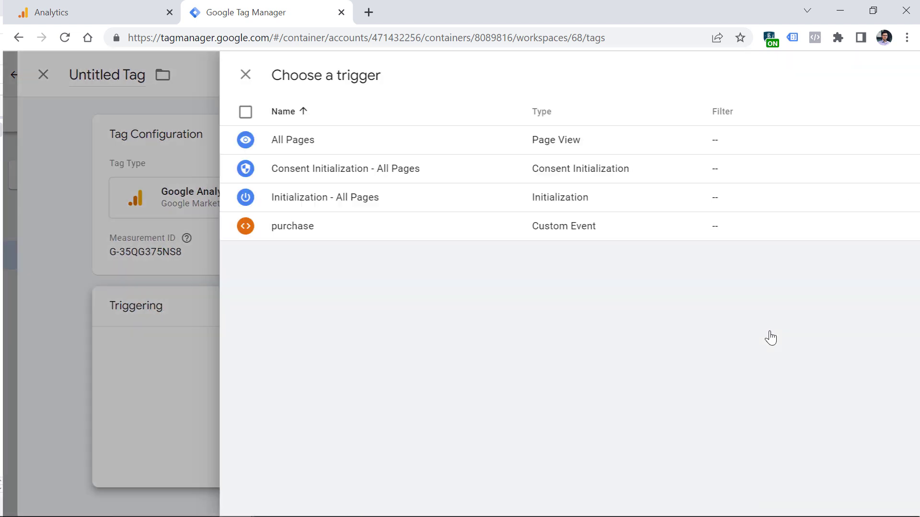
{"action": "left_click", "coordinate": [194, 141]}
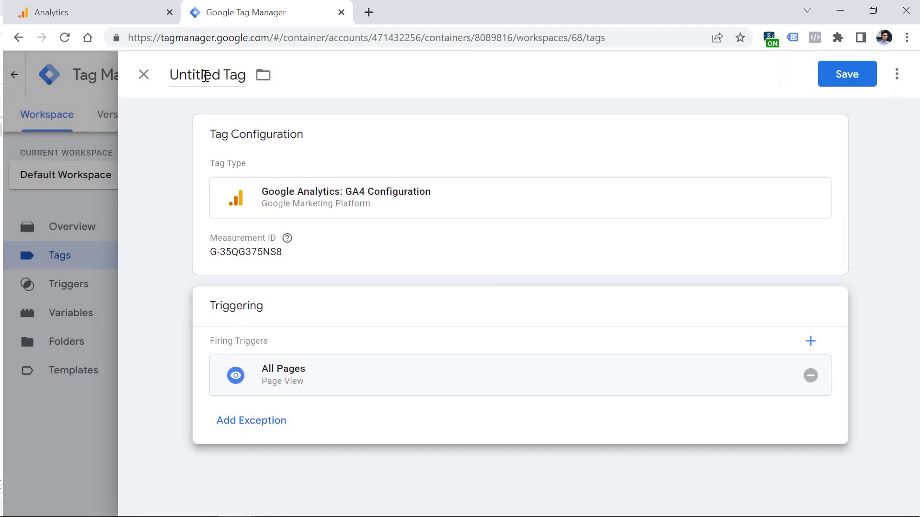
{"action": "left_click", "coordinate": [205, 76]}
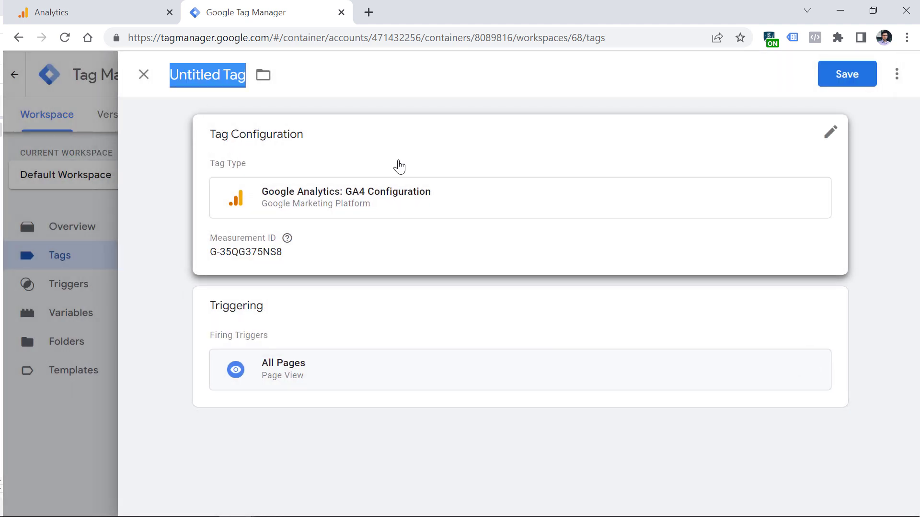
{"action": "type", "text": "GA4 "}
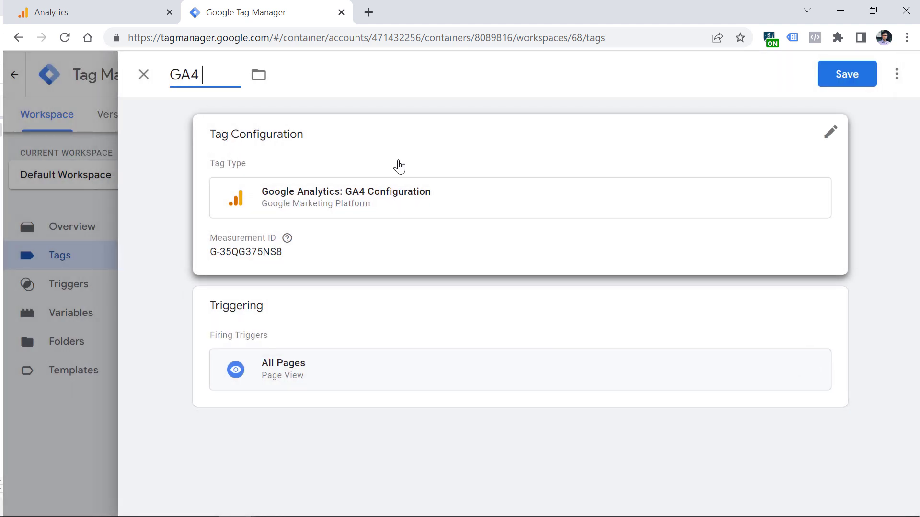
{"action": "type", "text": "config -"}
{"action": "key", "text": "ctrl+v"}
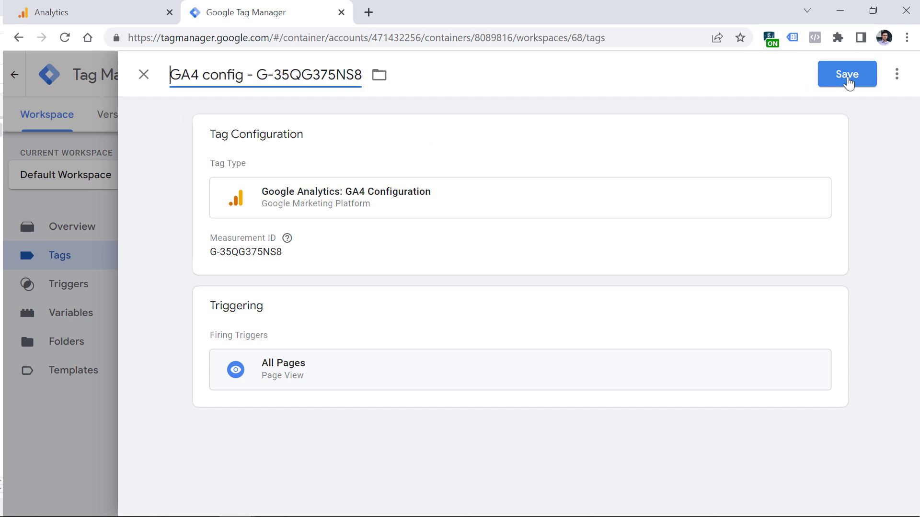
{"action": "left_click", "coordinate": [846, 77]}
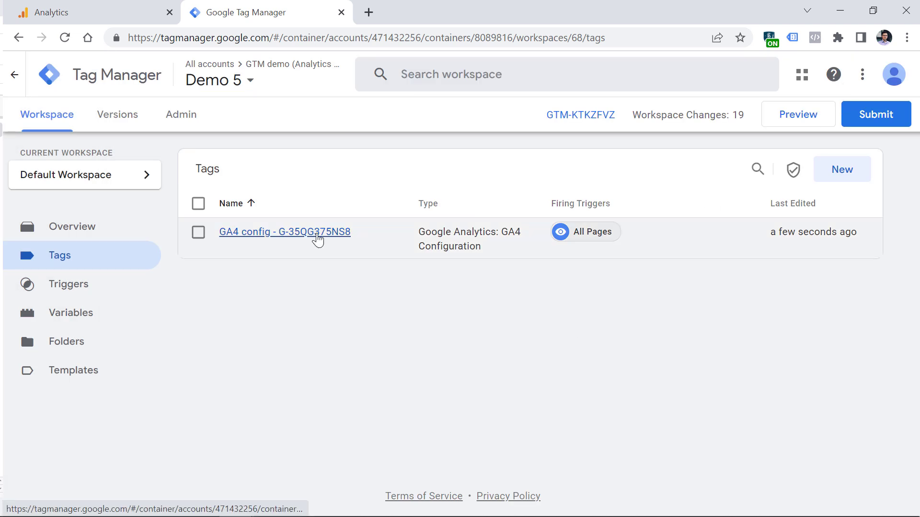
Step: Recheck the measurement ID in Analytics and start the container Preview
{"action": "left_click", "coordinate": [97, 11]}
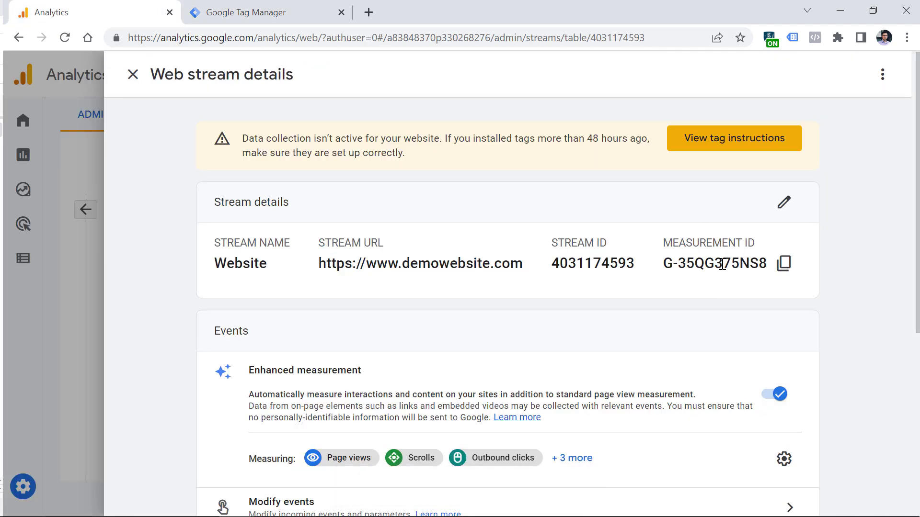
{"action": "left_click", "coordinate": [245, 12]}
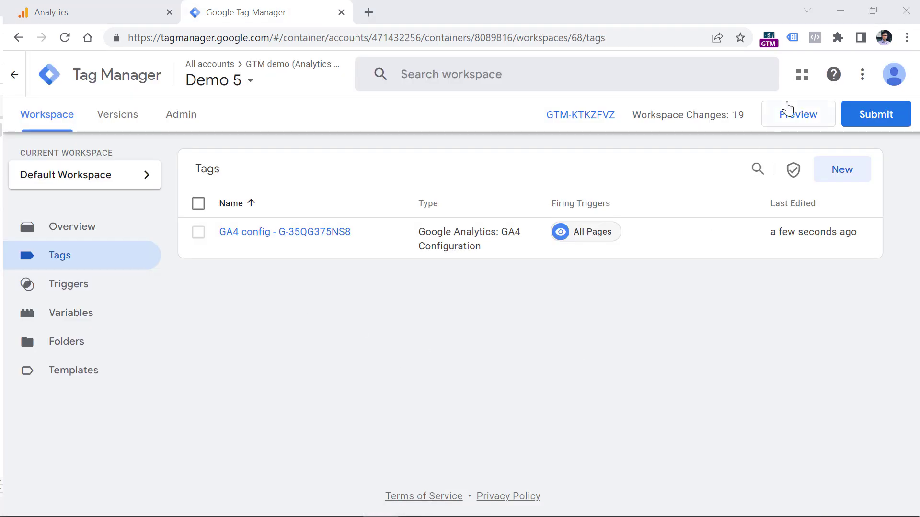
{"action": "left_click", "coordinate": [801, 117]}
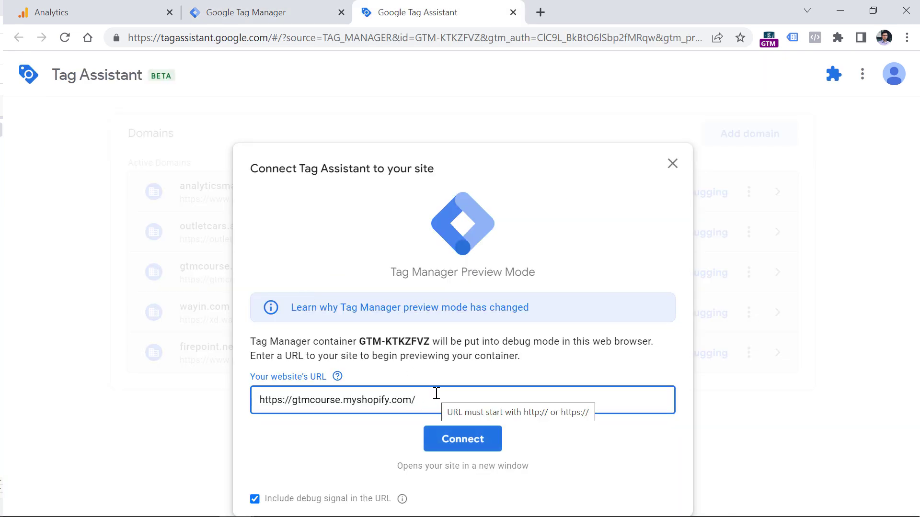
Step: Connect Tag Assistant to the shop and confirm GA4 config fired on Container Loaded
{"action": "left_click", "coordinate": [463, 441]}
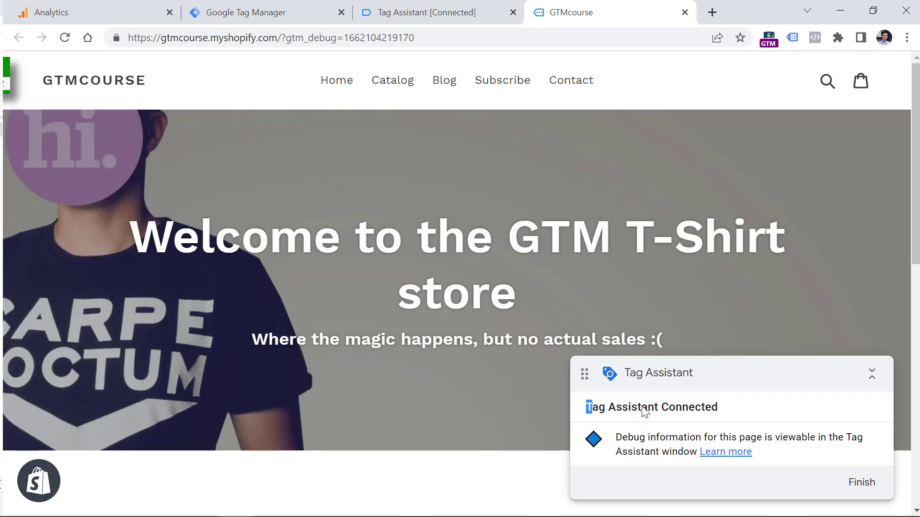
{"action": "left_click", "coordinate": [441, 10]}
{"action": "left_click", "coordinate": [450, 328]}
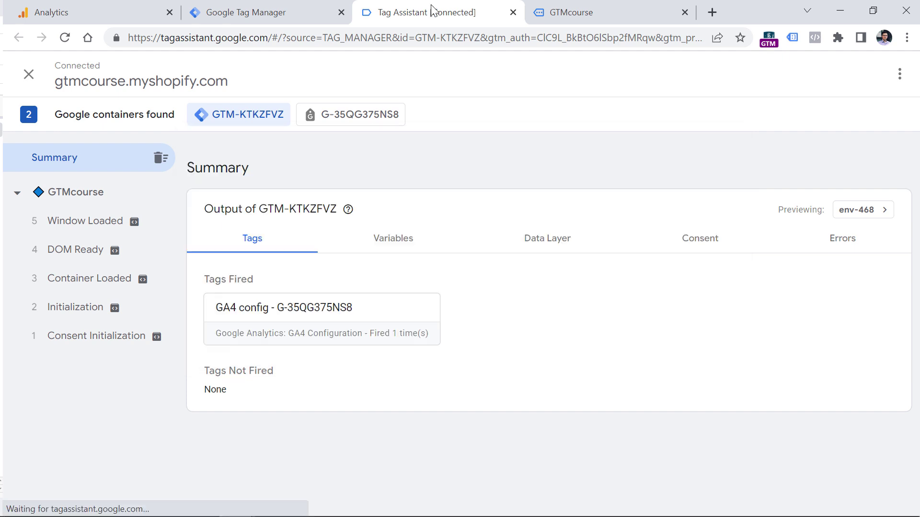
{"action": "left_click", "coordinate": [84, 278]}
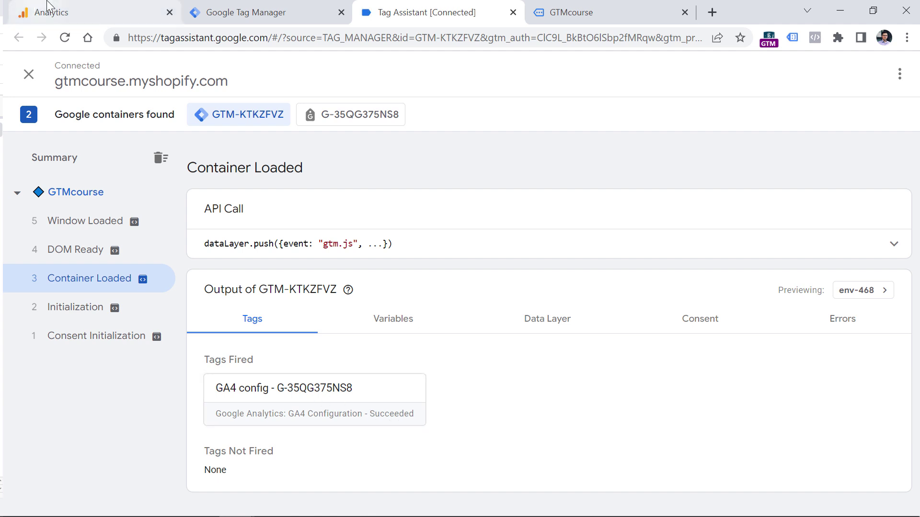
{"action": "left_click", "coordinate": [105, 6]}
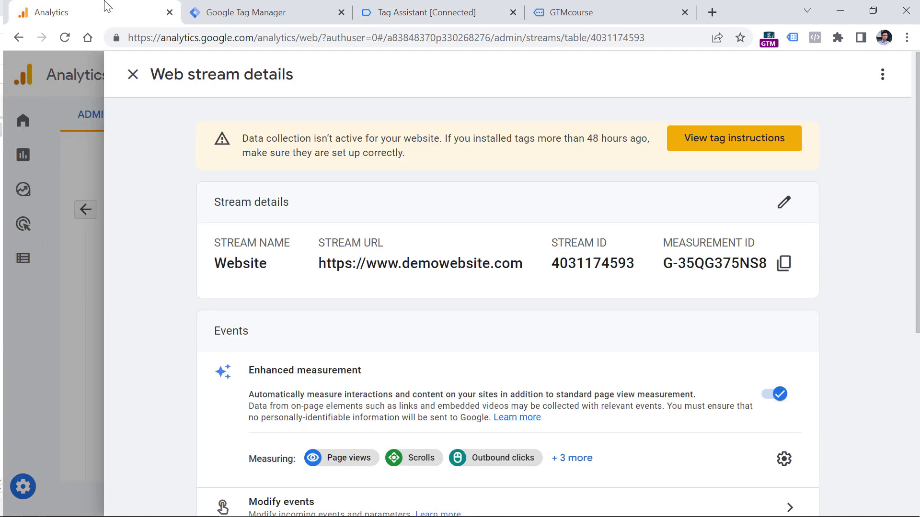
Step: Close the stream details, check DebugView, then open the Realtime overview report
{"action": "left_click", "coordinate": [133, 75]}
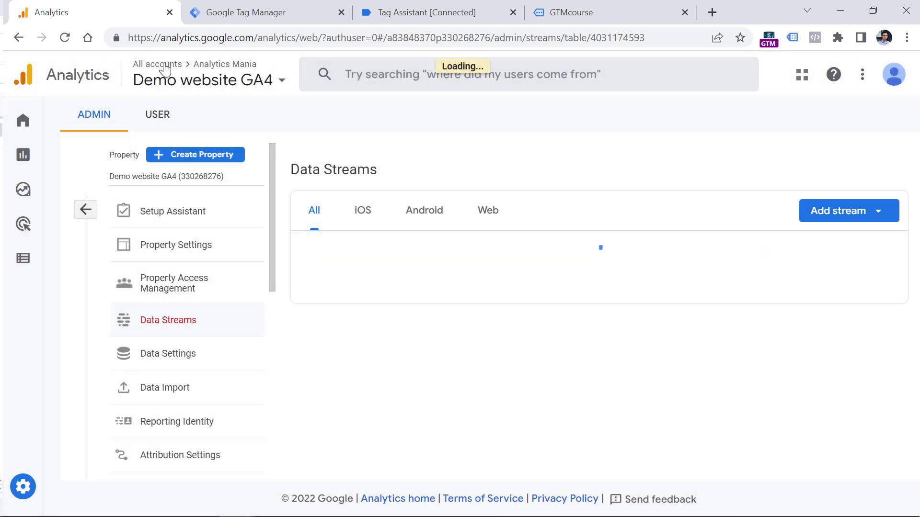
{"action": "mouse_move", "coordinate": [36, 269]}
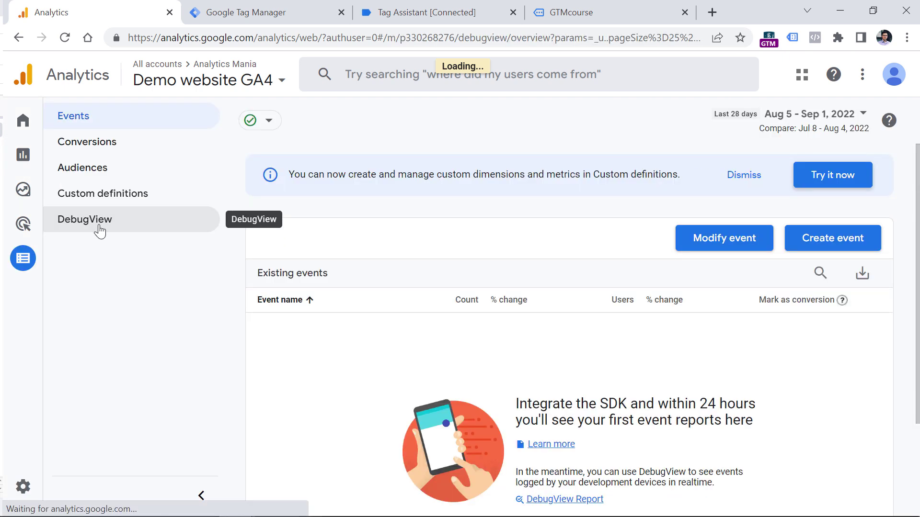
{"action": "left_click", "coordinate": [98, 224]}
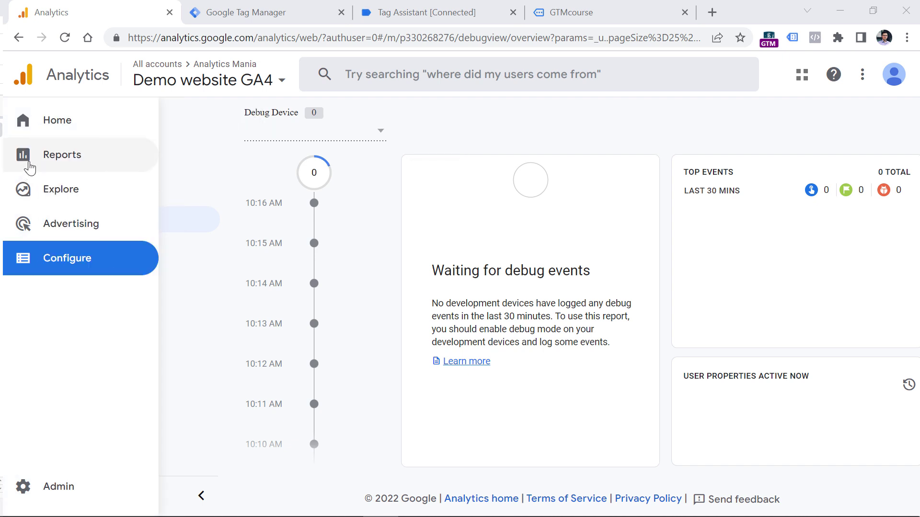
{"action": "left_click", "coordinate": [26, 160]}
{"action": "left_click", "coordinate": [93, 144]}
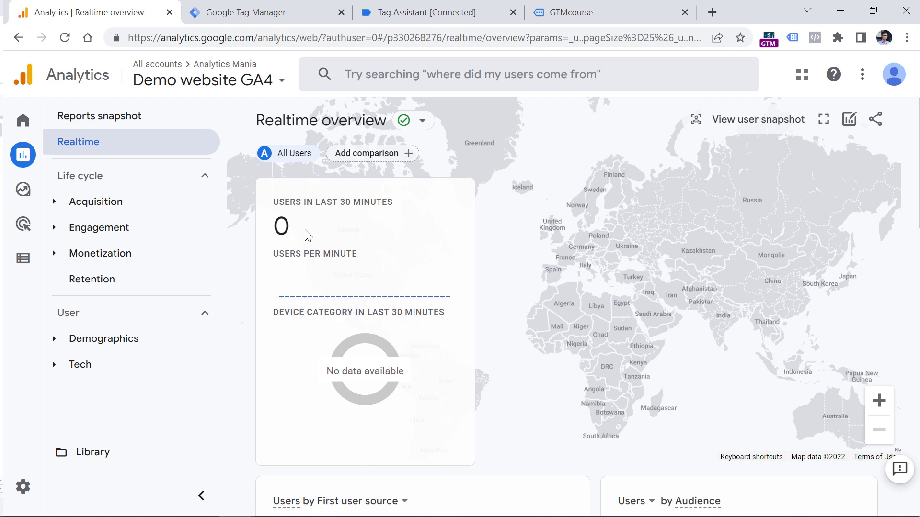
Step: Inspect the Realtime report still showing 0 users, then return to Tag Manager's Tags list
{"action": "double_click", "coordinate": [282, 226]}
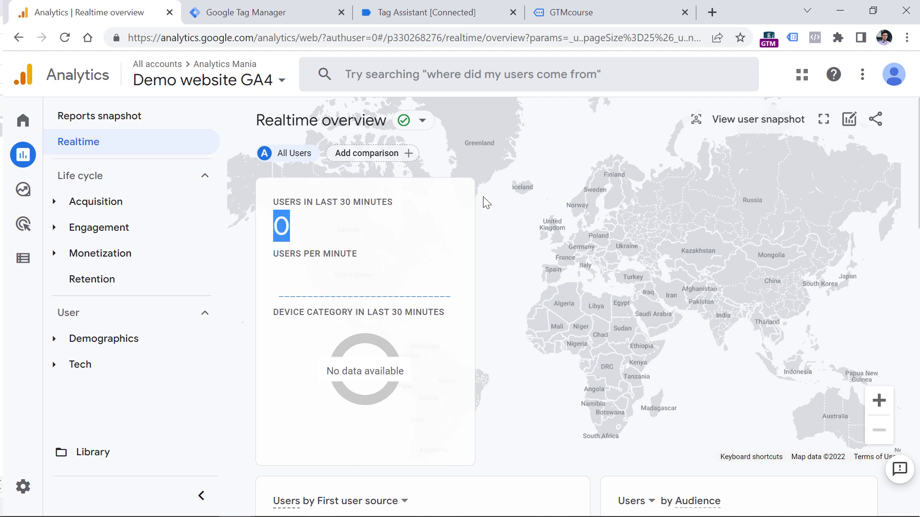
{"action": "scroll", "coordinate": [476, 163], "scroll_direction": "down", "scroll_amount": 10}
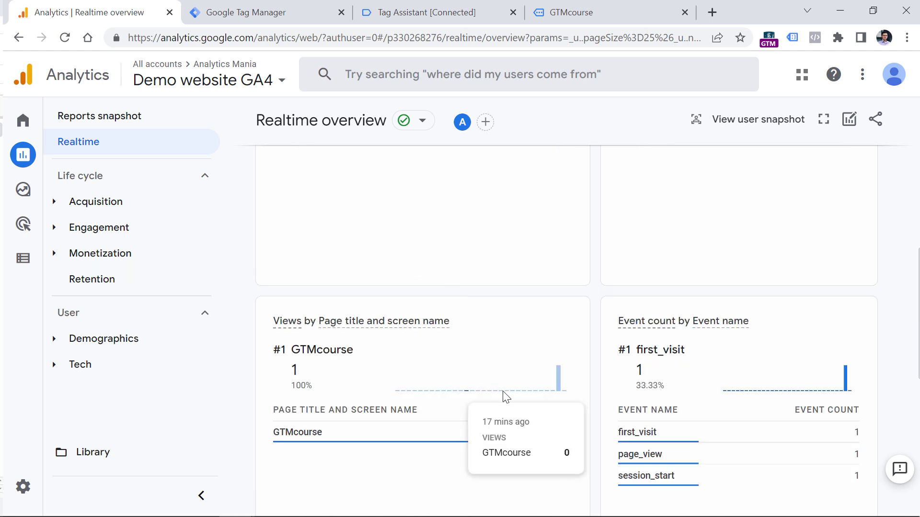
{"action": "mouse_move", "coordinate": [318, 436]}
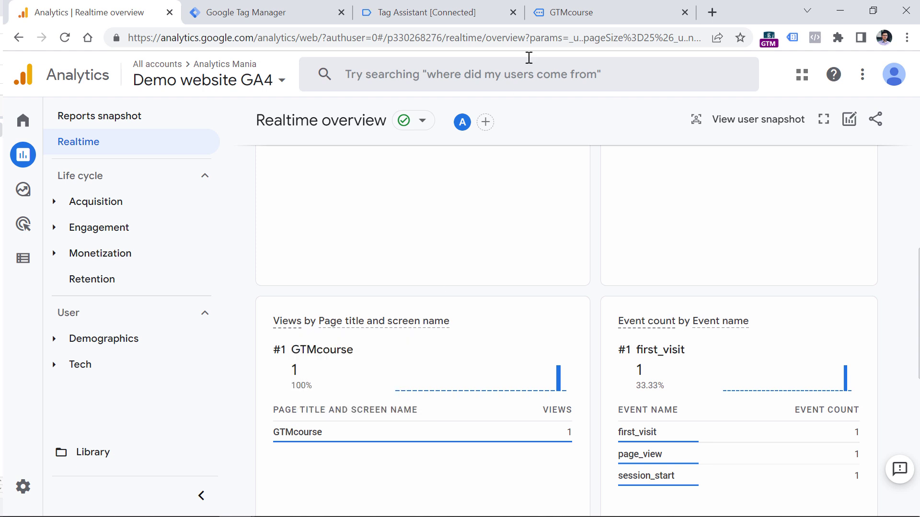
{"action": "mouse_move", "coordinate": [571, 17]}
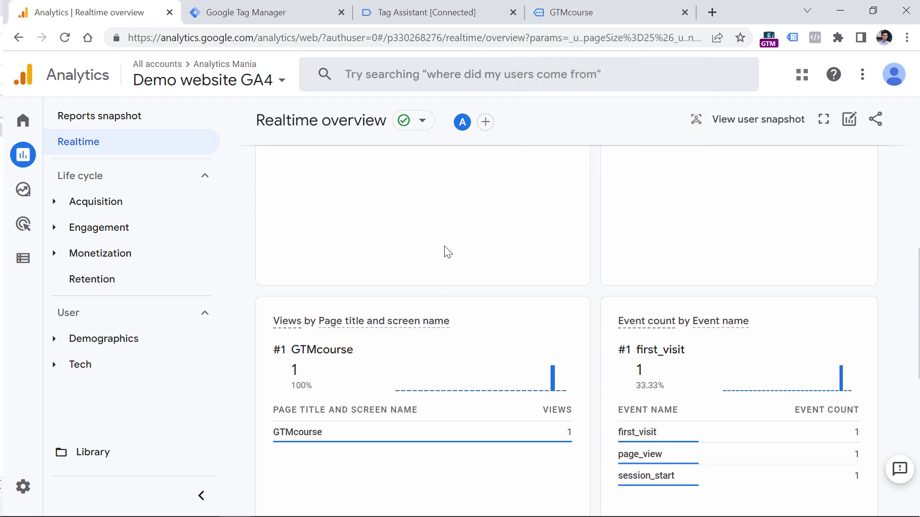
{"action": "scroll", "coordinate": [445, 250], "scroll_direction": "down", "scroll_amount": 5}
{"action": "mouse_move", "coordinate": [673, 250]}
{"action": "scroll", "coordinate": [622, 261], "scroll_direction": "down", "scroll_amount": 4}
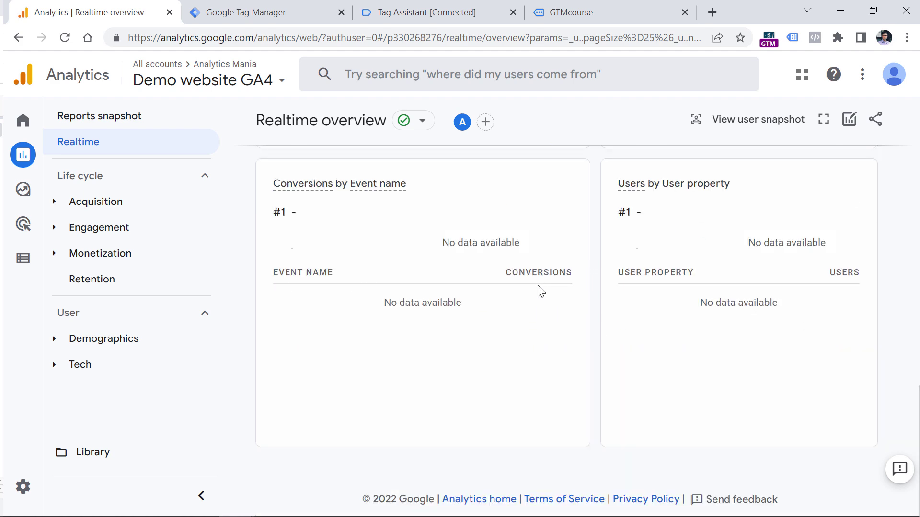
{"action": "scroll", "coordinate": [537, 289], "scroll_direction": "up", "scroll_amount": 10}
{"action": "scroll", "coordinate": [523, 298], "scroll_direction": "up", "scroll_amount": 4}
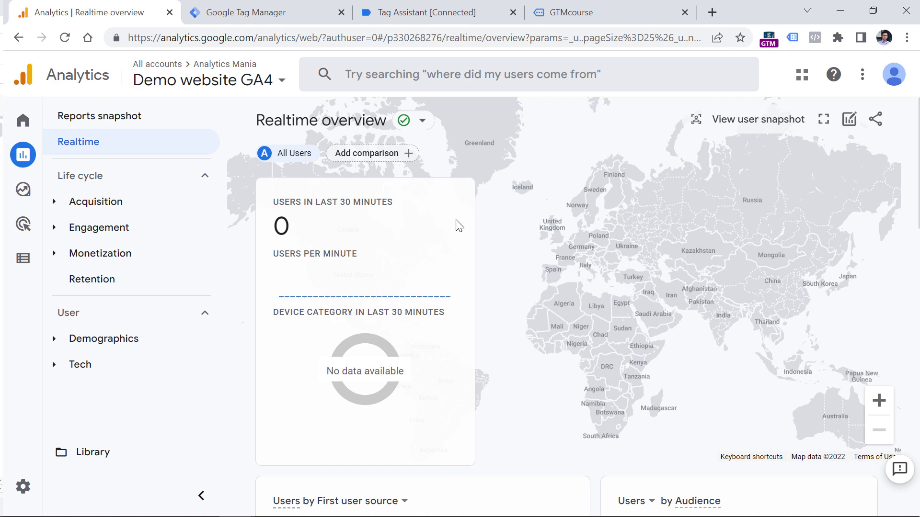
{"action": "left_click", "coordinate": [267, 6]}
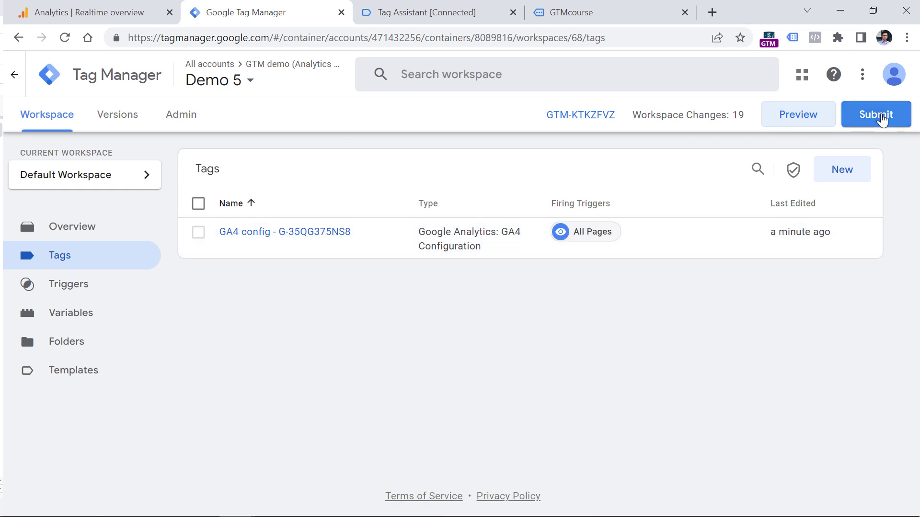
Step: Publish the container as version 'Installed GA4', then confirm Realtime shows 1 user
{"action": "left_click", "coordinate": [880, 116]}
{"action": "left_click", "coordinate": [311, 244]}
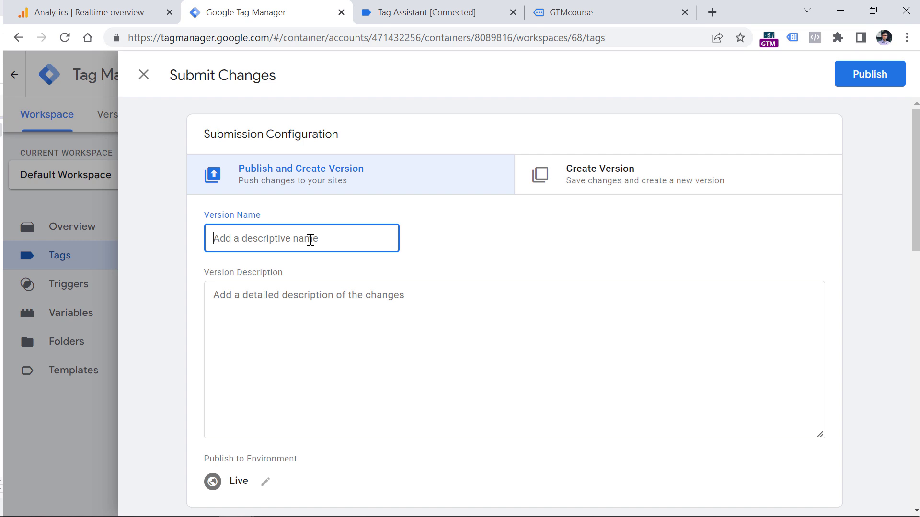
{"action": "type", "text": "Installed GA4"}
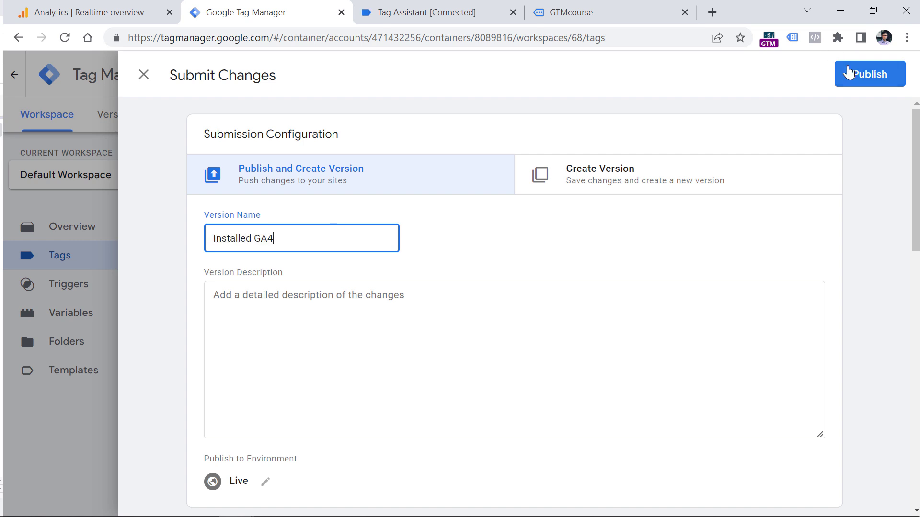
{"action": "left_click", "coordinate": [852, 73]}
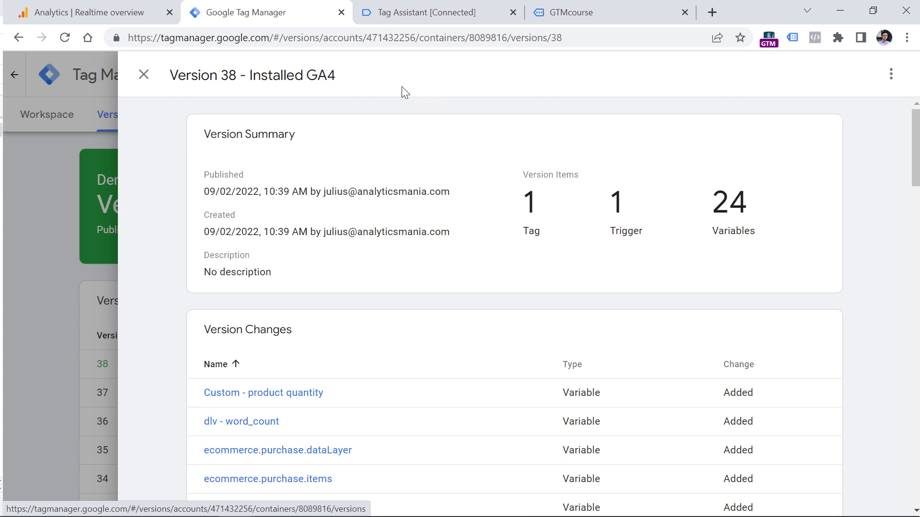
{"action": "left_click", "coordinate": [144, 74]}
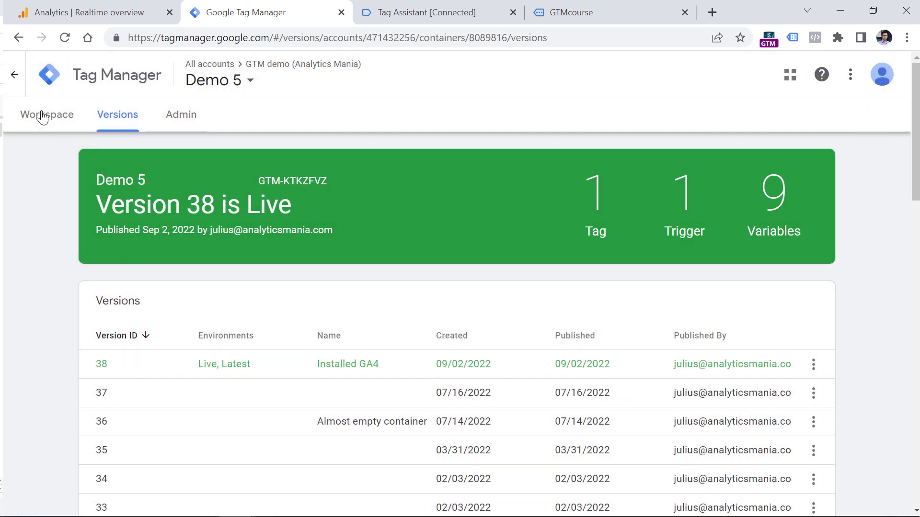
{"action": "left_click", "coordinate": [42, 115]}
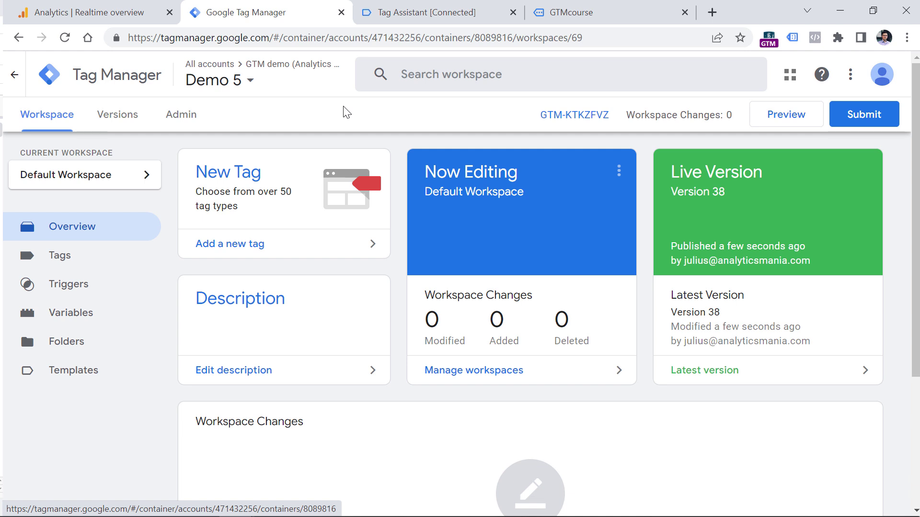
{"action": "key", "text": "ctrl+1"}
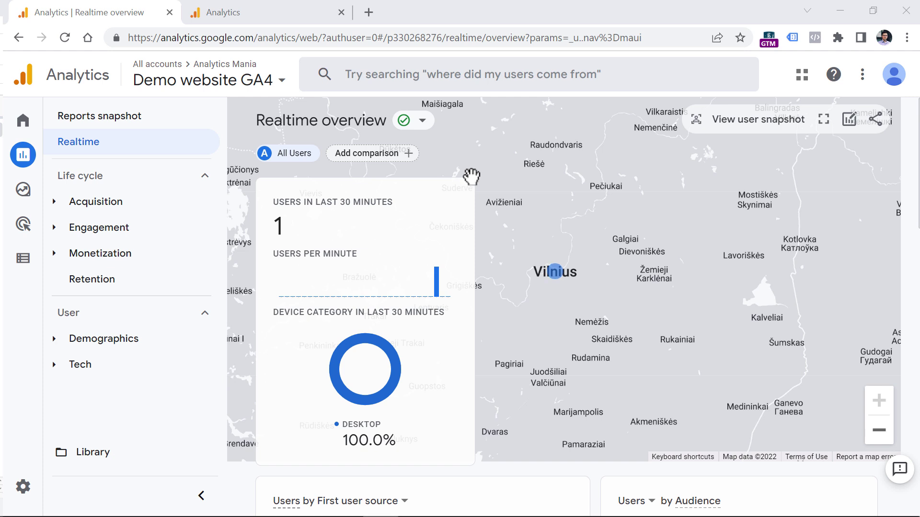
Step: Scroll through the Demo website Events report under Engagement, then close that tab with Ctrl+W
{"action": "mouse_move", "coordinate": [554, 282]}
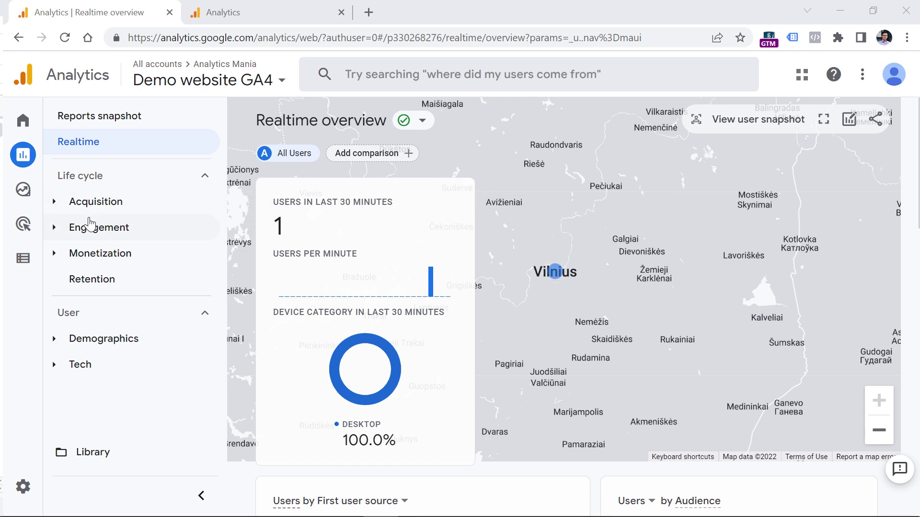
{"action": "left_click", "coordinate": [60, 233]}
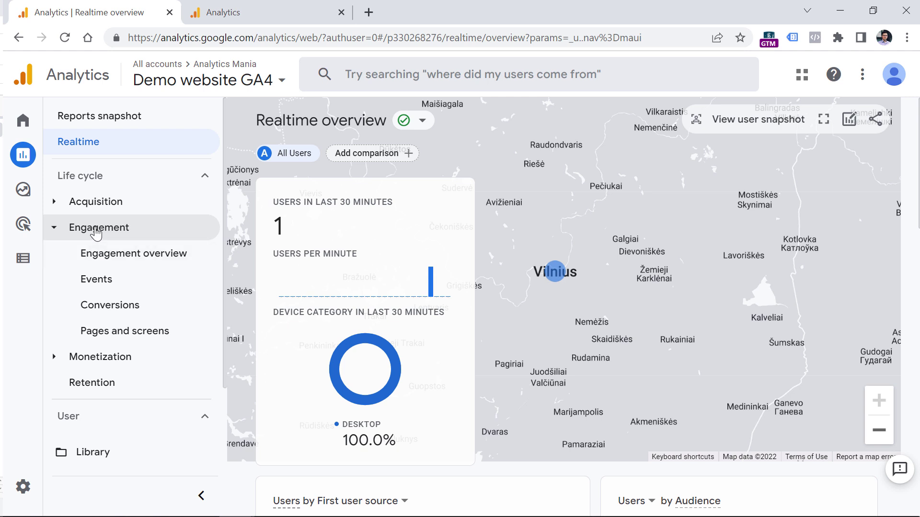
{"action": "left_click", "coordinate": [96, 282]}
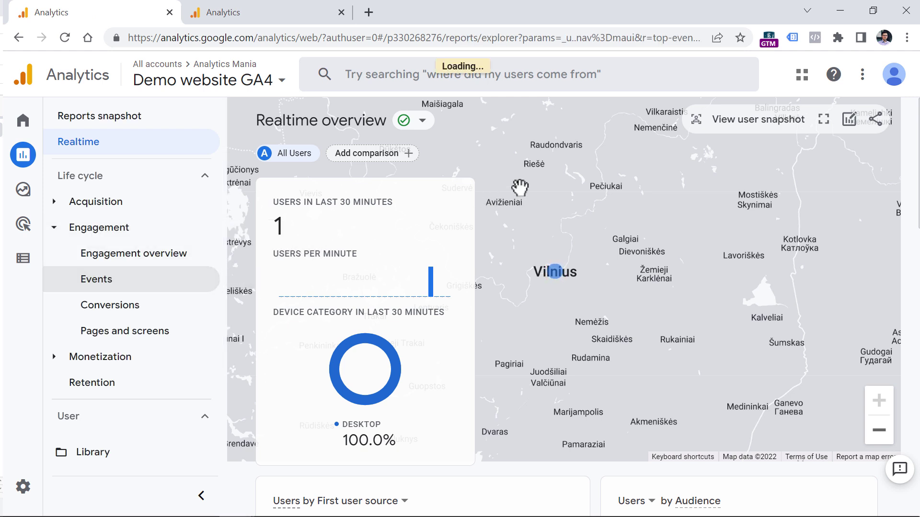
{"action": "scroll", "coordinate": [431, 211], "scroll_direction": "down", "scroll_amount": 5}
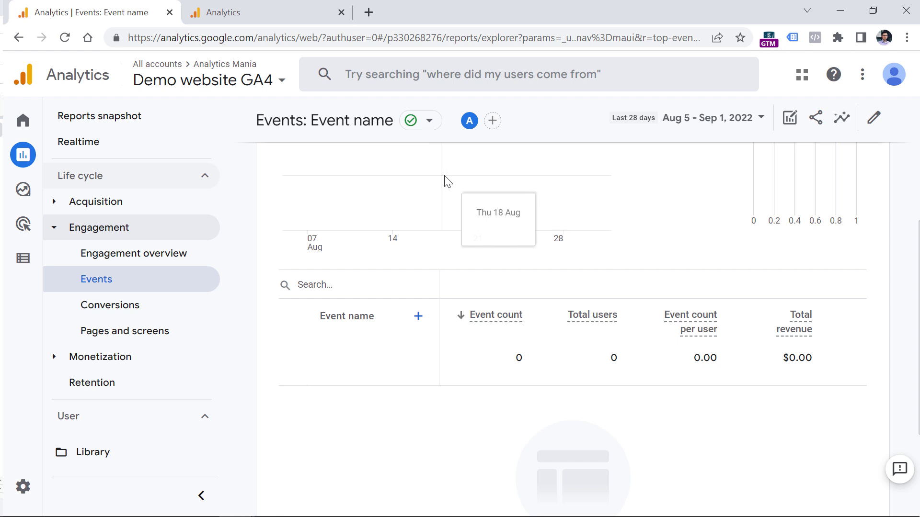
{"action": "scroll", "coordinate": [446, 181], "scroll_direction": "up", "scroll_amount": 5}
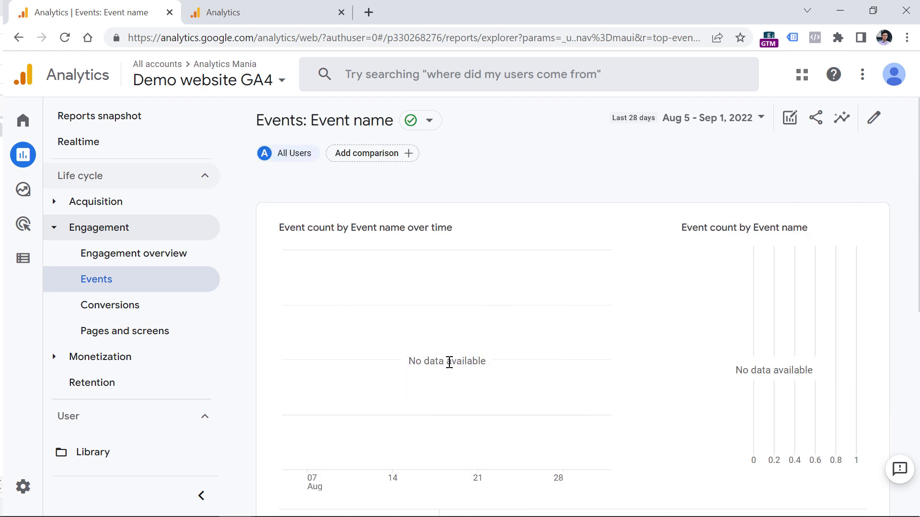
{"action": "key", "text": "ctrl+w"}
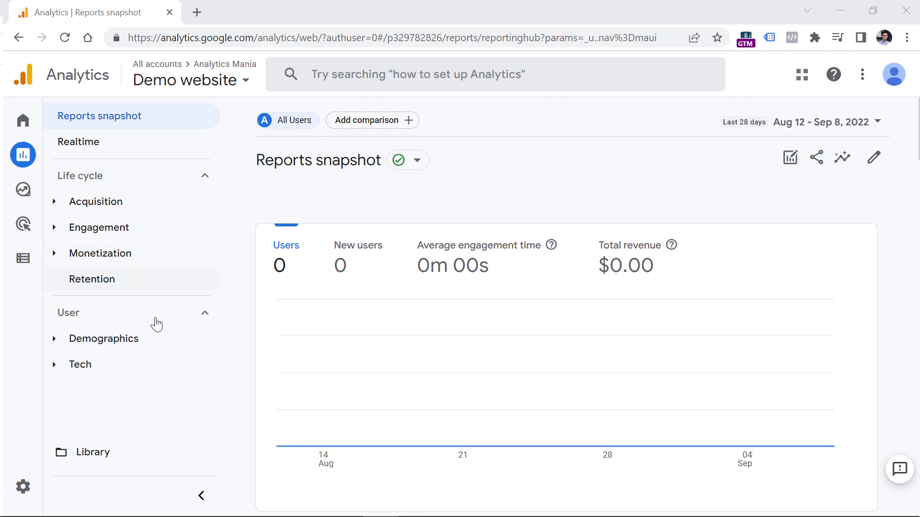
Step: Open the Demo website property's Setup Assistant checklist from Admin
{"action": "left_click", "coordinate": [29, 492]}
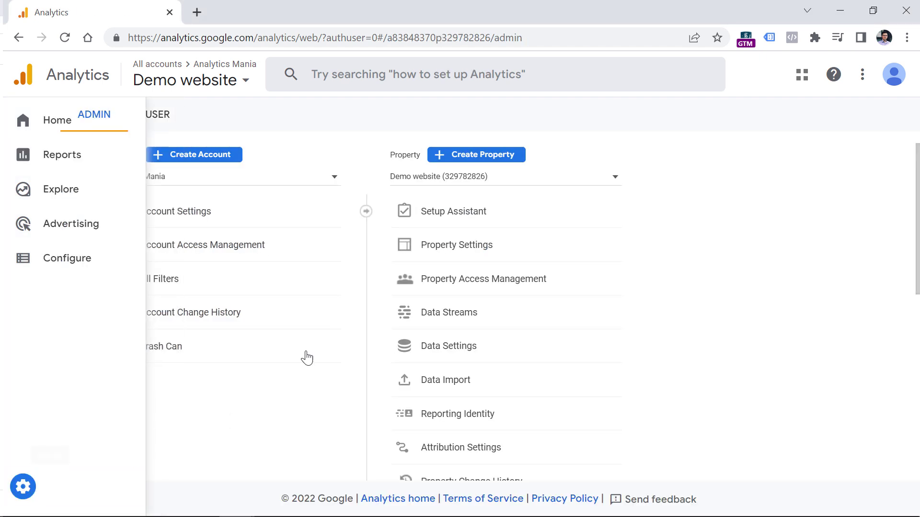
{"action": "left_click", "coordinate": [467, 219]}
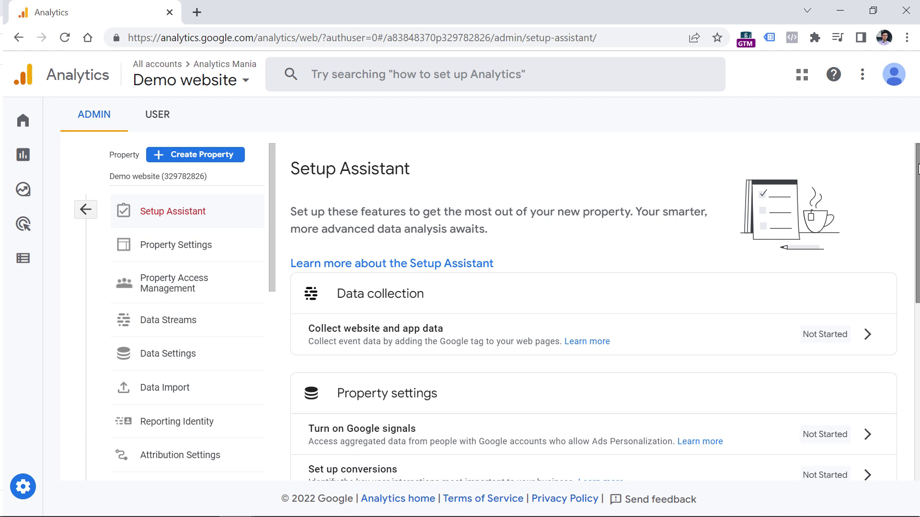
{"action": "scroll", "coordinate": [460, 299], "scroll_direction": "down", "scroll_amount": 4}
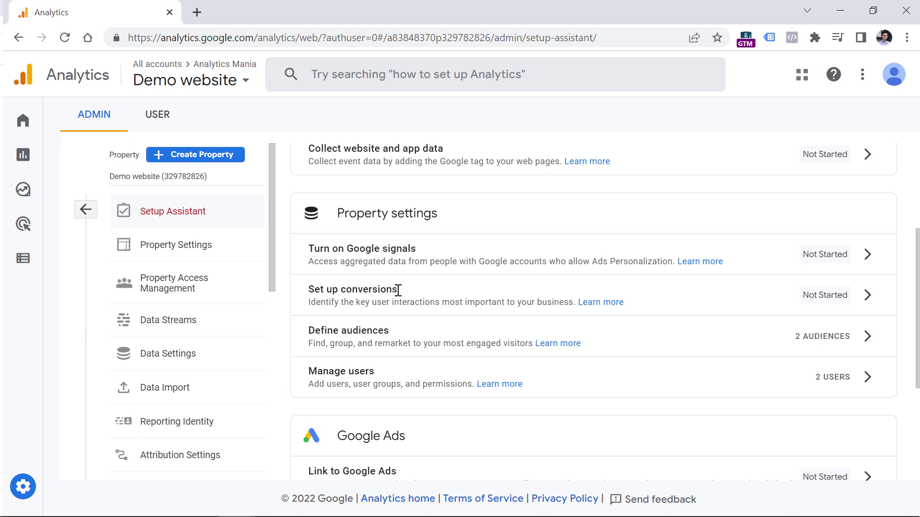
Step: Look at the Set up conversions actions, then expand the Advanced setup section
{"action": "left_click", "coordinate": [866, 298]}
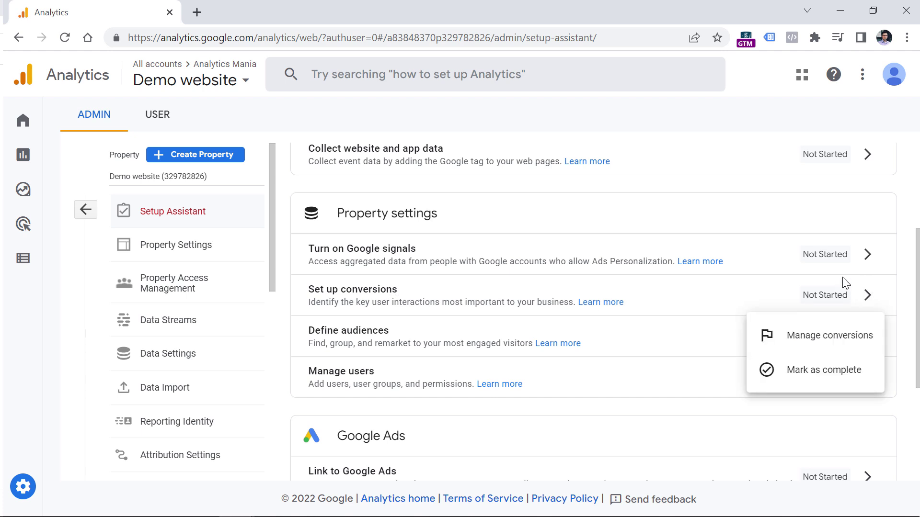
{"action": "left_click", "coordinate": [669, 300]}
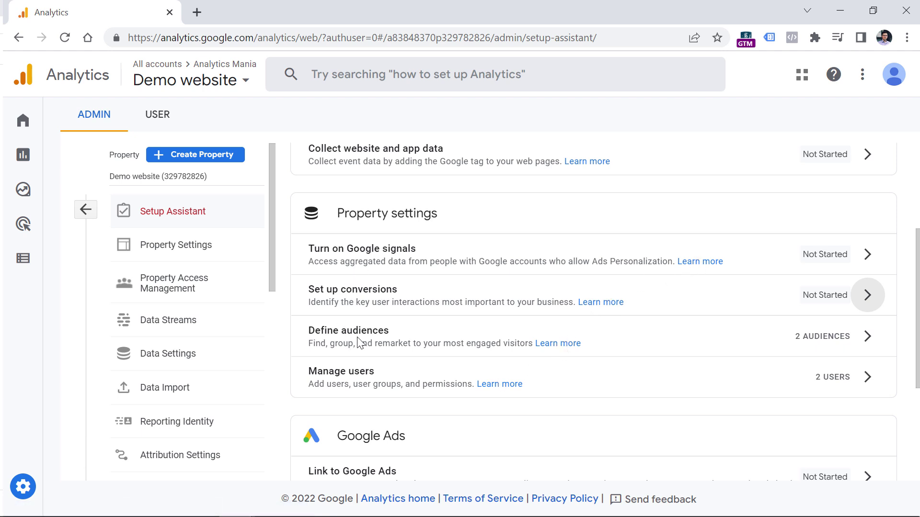
{"action": "scroll", "coordinate": [397, 296], "scroll_direction": "up", "scroll_amount": 1}
{"action": "scroll", "coordinate": [397, 297], "scroll_direction": "down", "scroll_amount": 5}
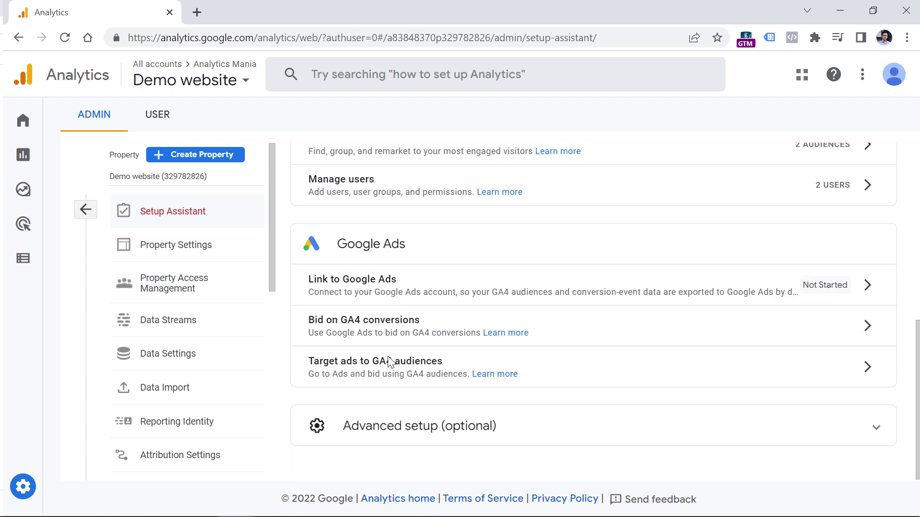
{"action": "left_click", "coordinate": [405, 428]}
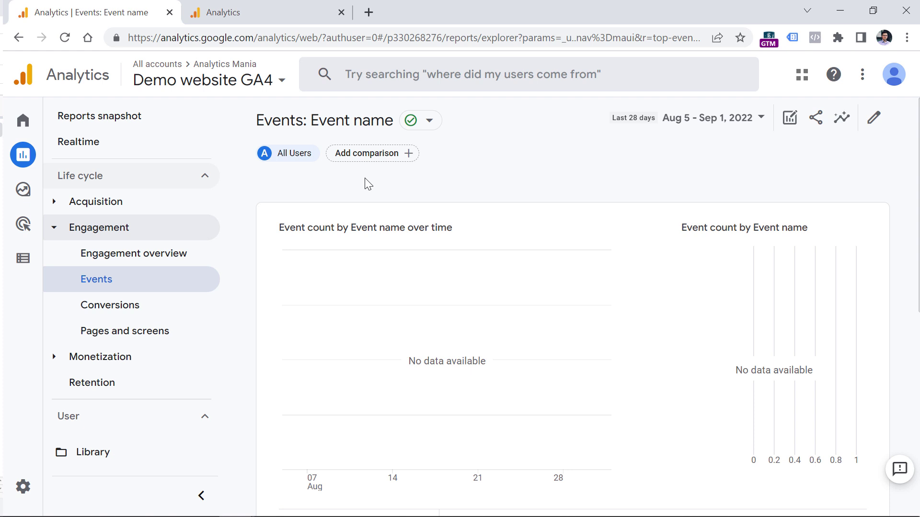
Step: Under Data Settings > Data Retention, save event data retention as 14 months and recheck it
{"action": "left_click", "coordinate": [31, 492]}
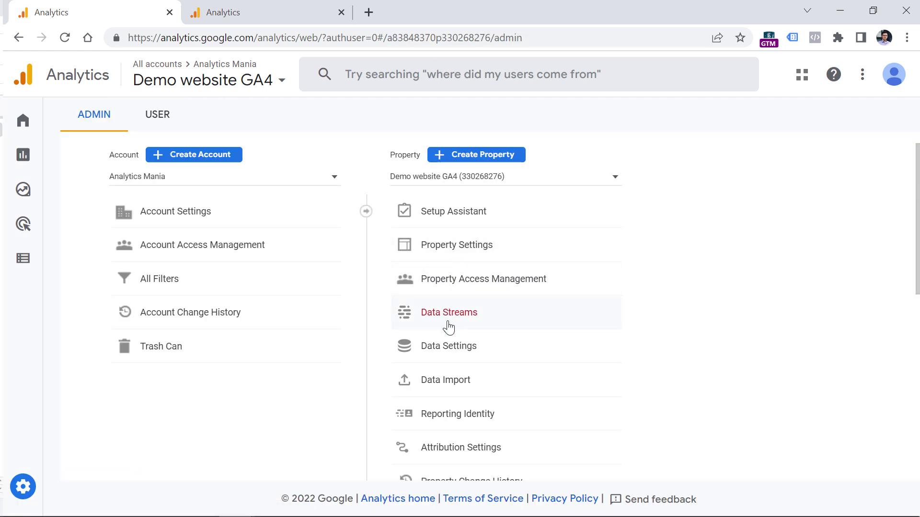
{"action": "left_click", "coordinate": [447, 346]}
{"action": "left_click", "coordinate": [459, 400]}
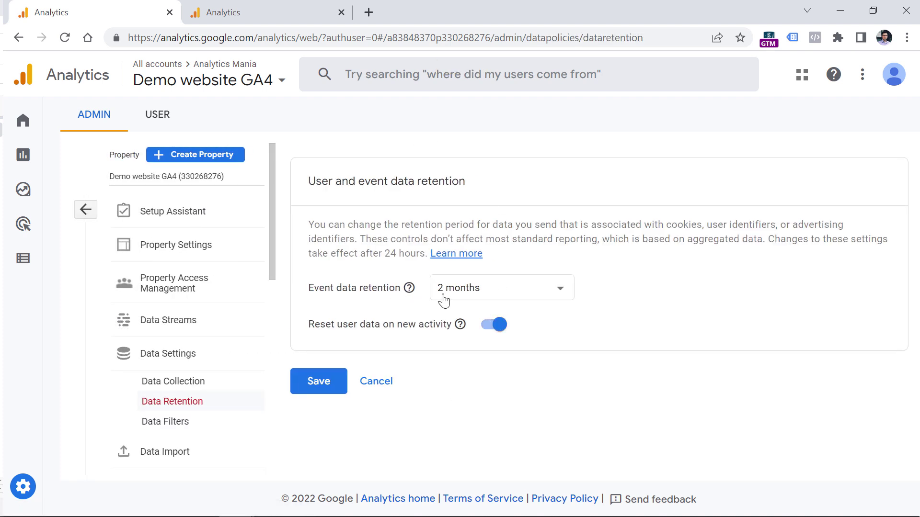
{"action": "left_click", "coordinate": [444, 299]}
{"action": "left_click", "coordinate": [494, 326]}
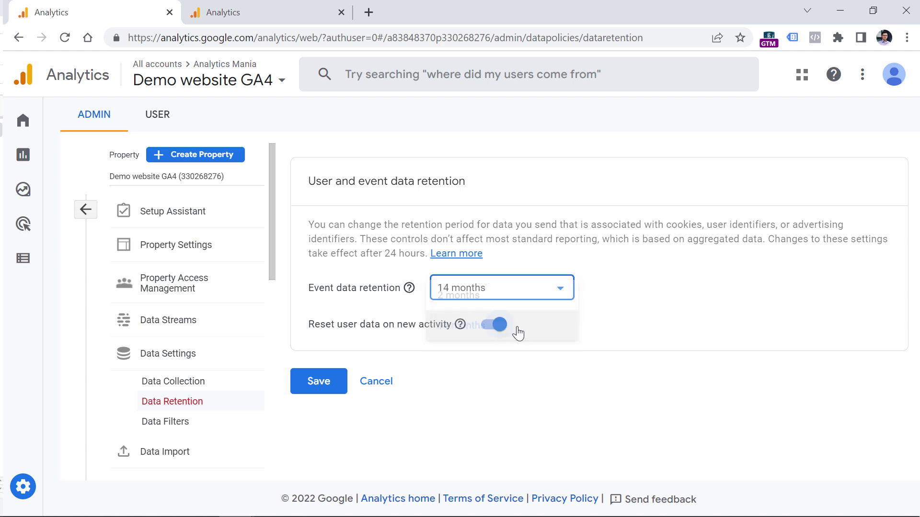
{"action": "left_click", "coordinate": [319, 383]}
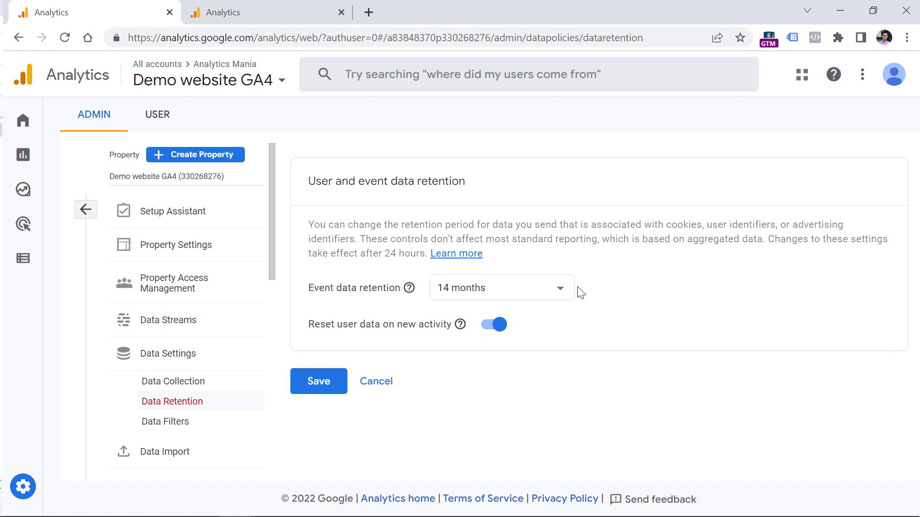
{"action": "mouse_move", "coordinate": [51, 197]}
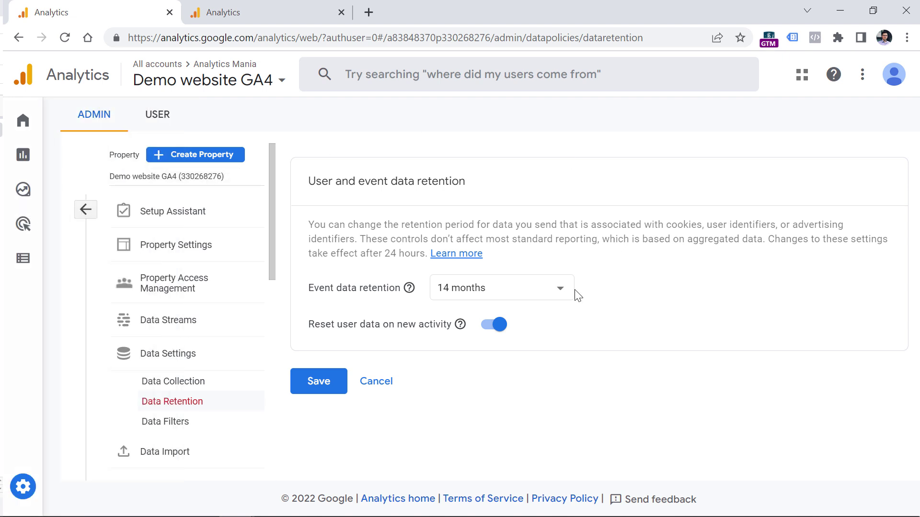
{"action": "left_click", "coordinate": [559, 292]}
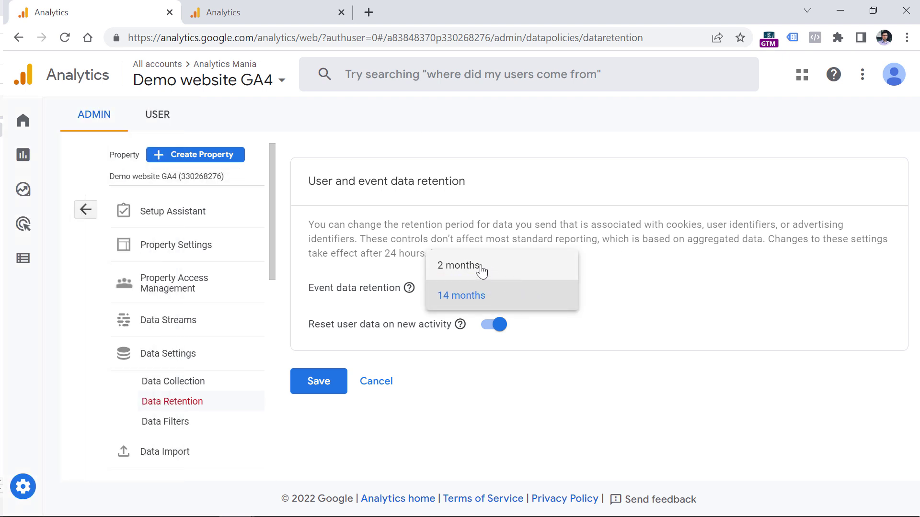
{"action": "left_click", "coordinate": [488, 226]}
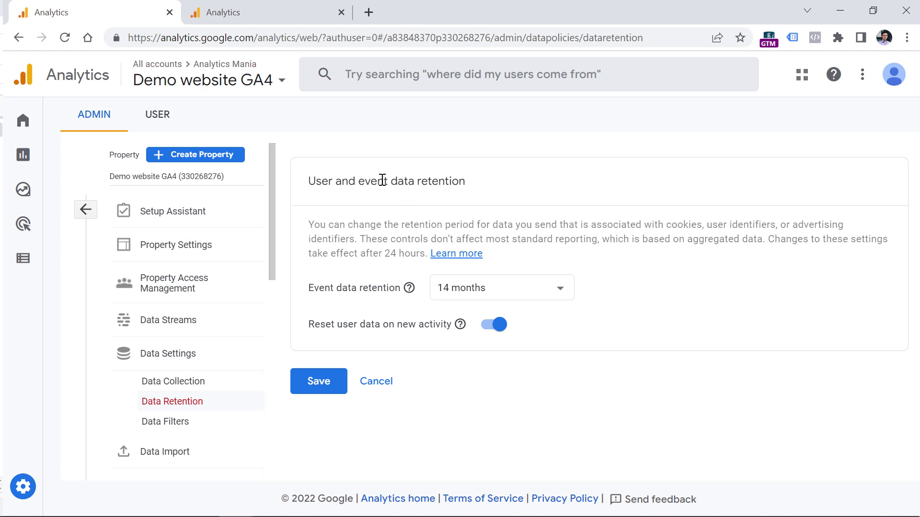
Step: Go from the Website data stream's Google tag settings to List unwanted referrals
{"action": "left_click", "coordinate": [177, 325]}
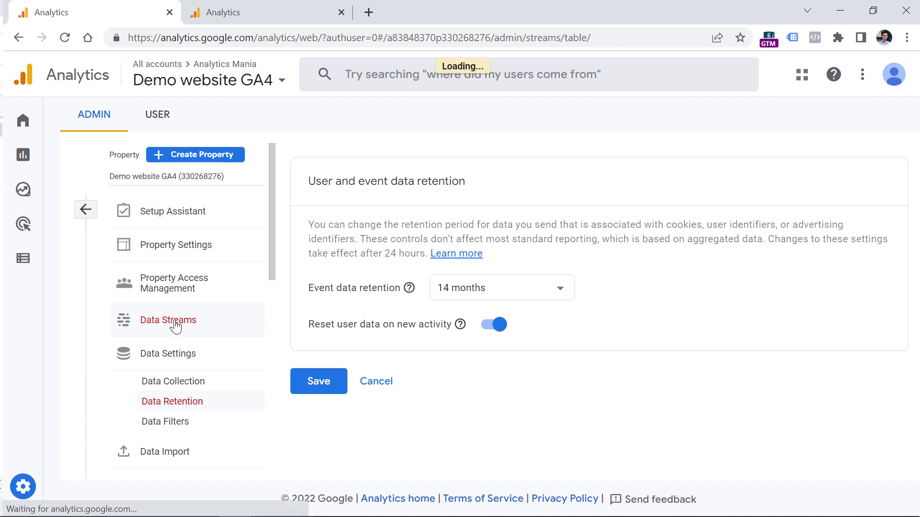
{"action": "left_click", "coordinate": [409, 264]}
{"action": "scroll", "coordinate": [367, 218], "scroll_direction": "down", "scroll_amount": 5}
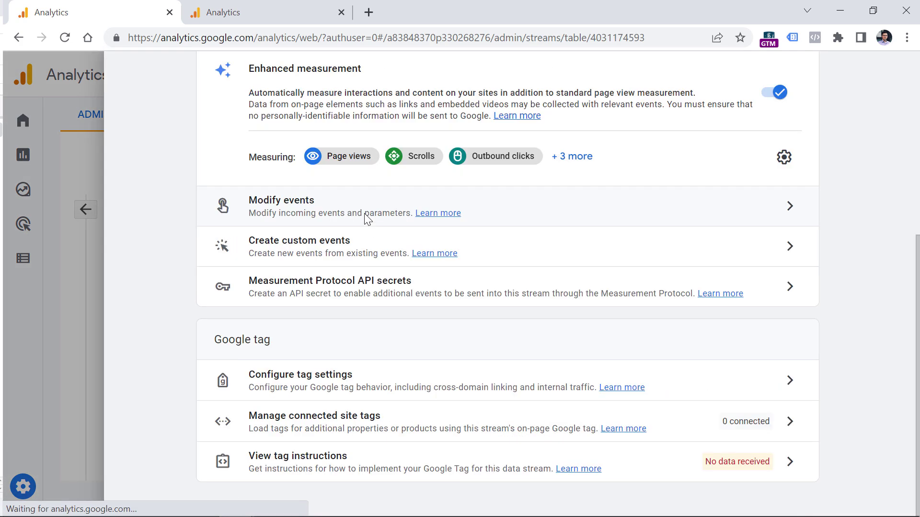
{"action": "left_click", "coordinate": [308, 368]}
{"action": "left_click", "coordinate": [790, 354]}
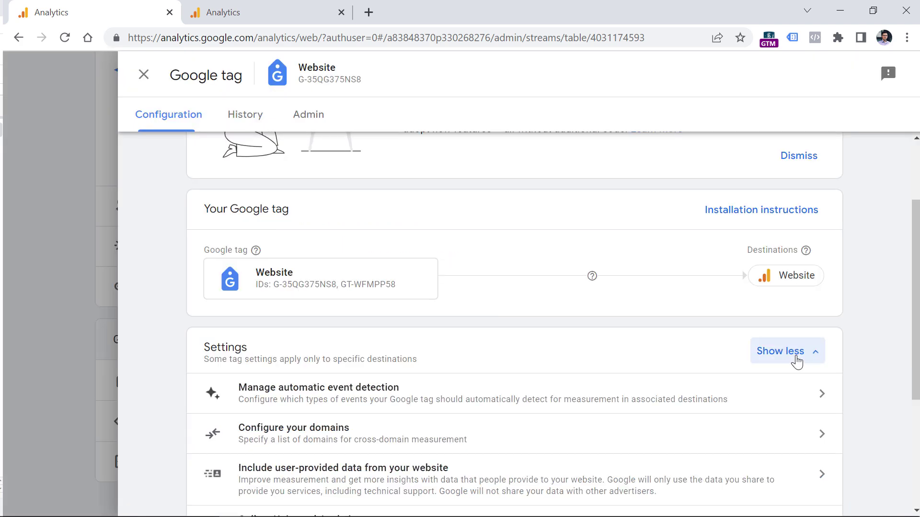
{"action": "scroll", "coordinate": [561, 257], "scroll_direction": "down", "scroll_amount": 1}
{"action": "scroll", "coordinate": [562, 257], "scroll_direction": "down", "scroll_amount": 4}
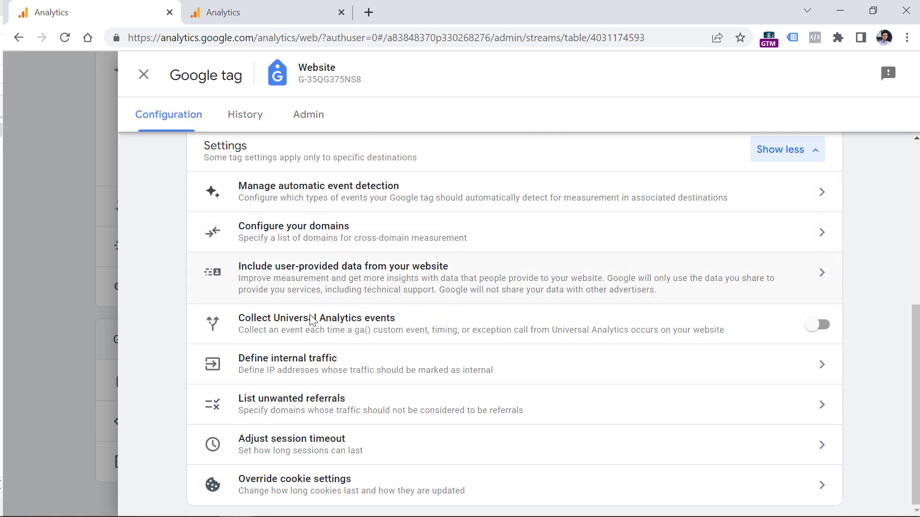
{"action": "left_click", "coordinate": [302, 411]}
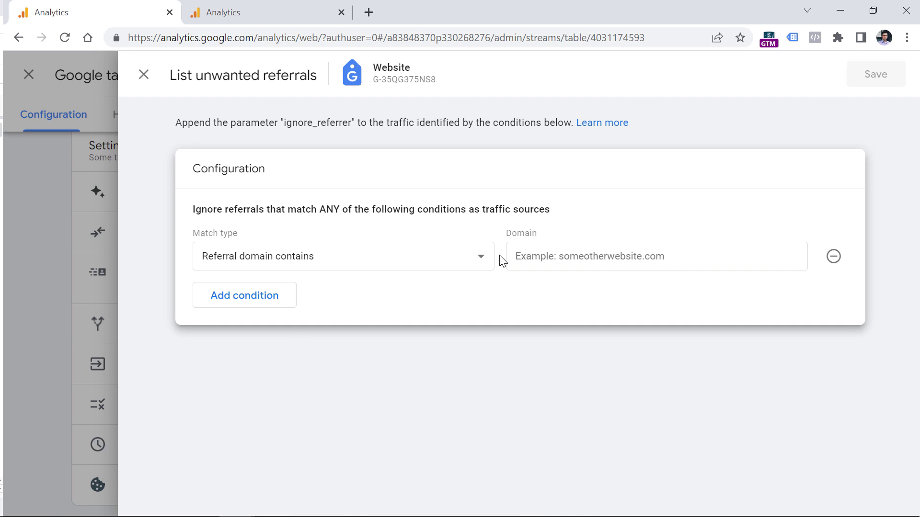
{"action": "left_click", "coordinate": [264, 11]}
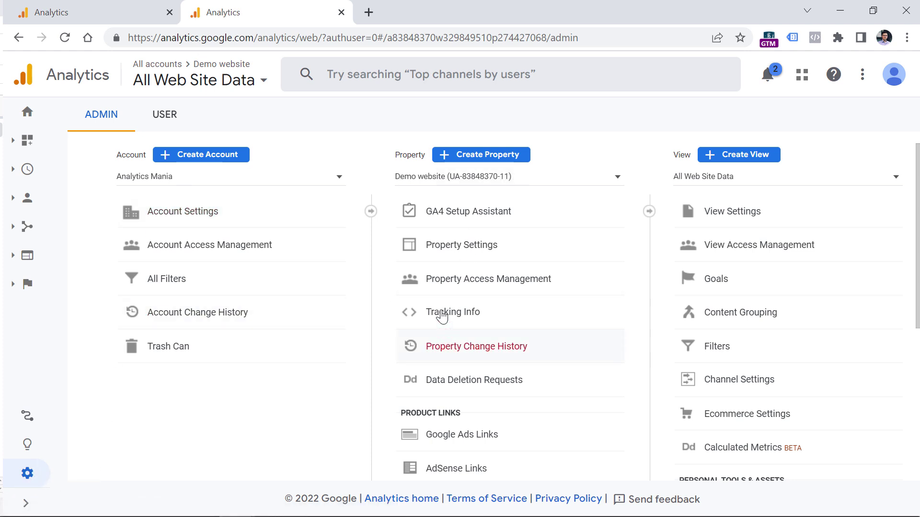
{"action": "left_click", "coordinate": [426, 315]}
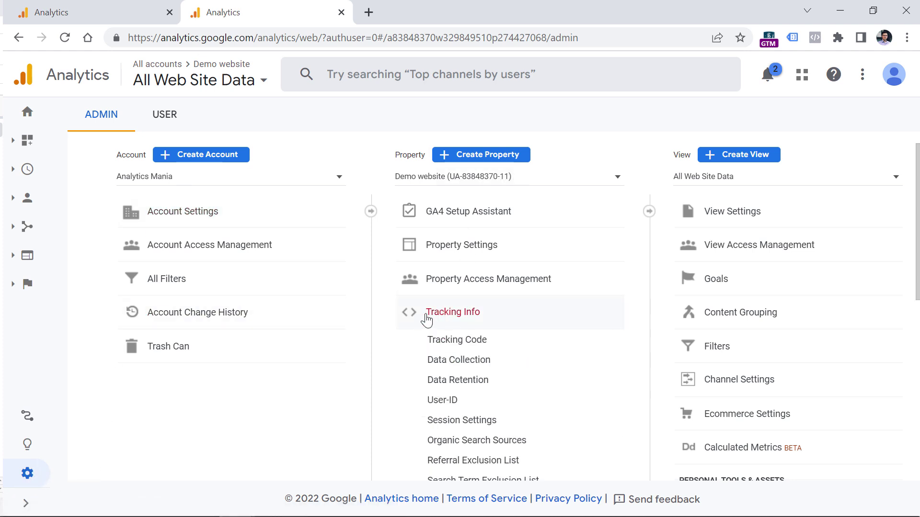
{"action": "left_click", "coordinate": [464, 461]}
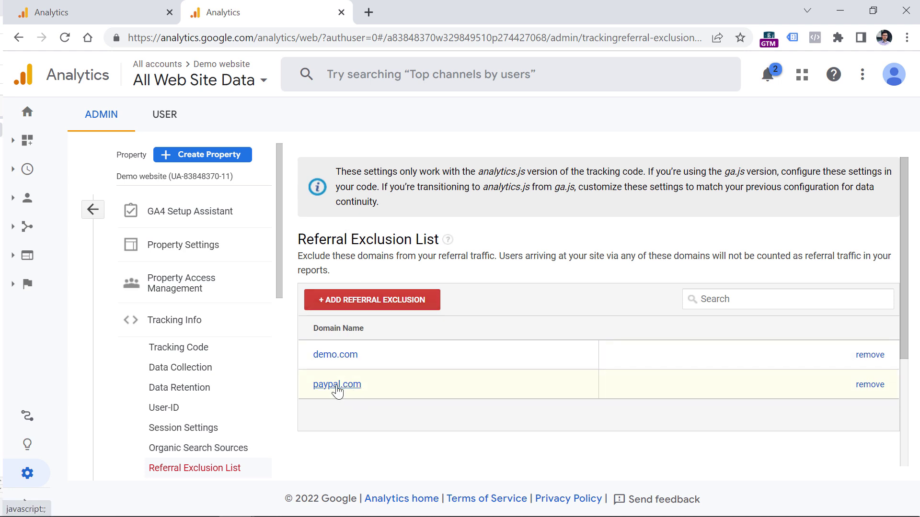
{"action": "left_click", "coordinate": [100, 8]}
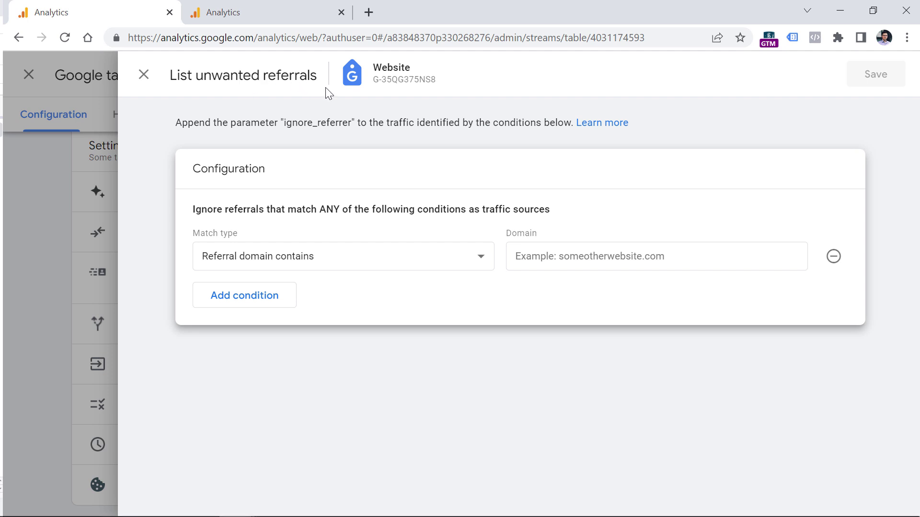
Step: Enter paypal.com as the referral domain, delete the two extra empty rows, and save
{"action": "left_click", "coordinate": [565, 256]}
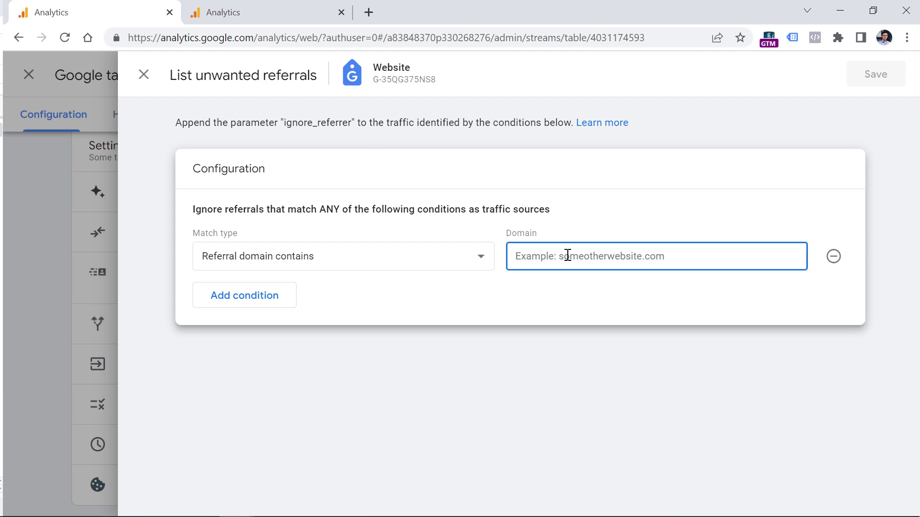
{"action": "type", "text": "paypal.com"}
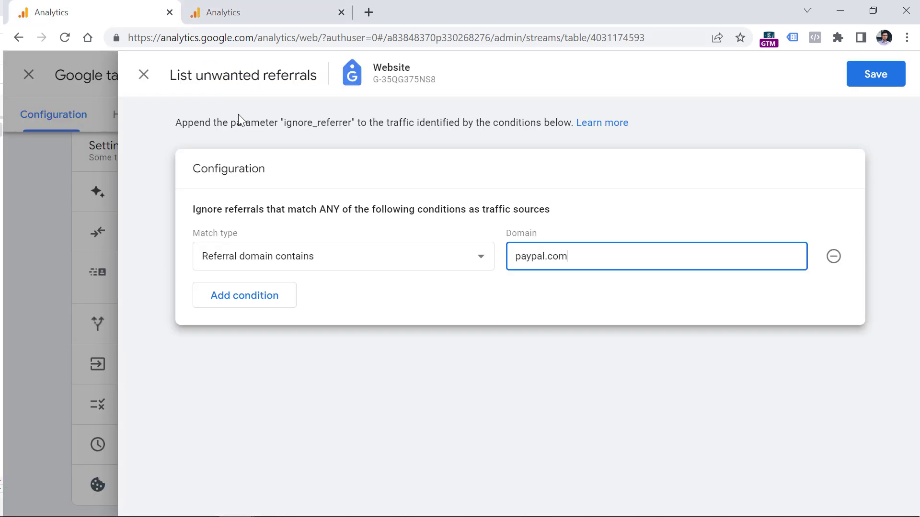
{"action": "left_click", "coordinate": [250, 296]}
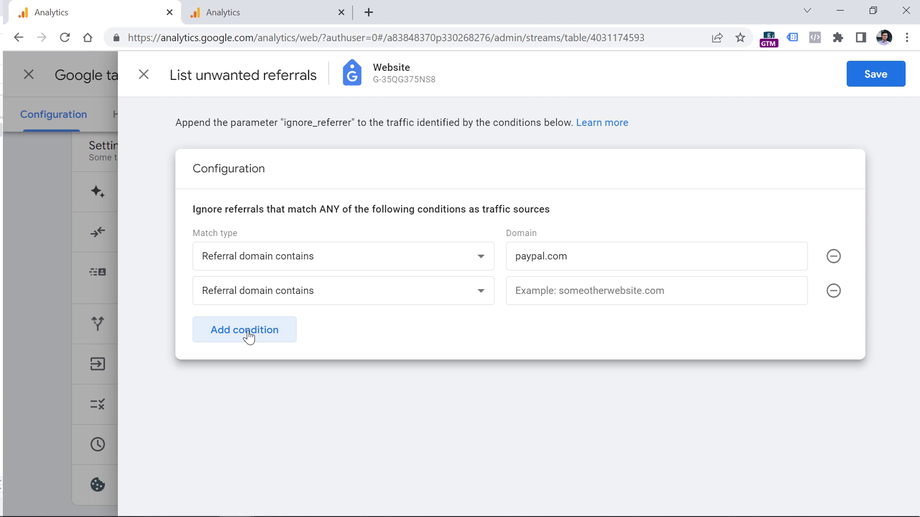
{"action": "left_click", "coordinate": [249, 330]}
{"action": "left_click", "coordinate": [834, 326]}
{"action": "left_click", "coordinate": [833, 291]}
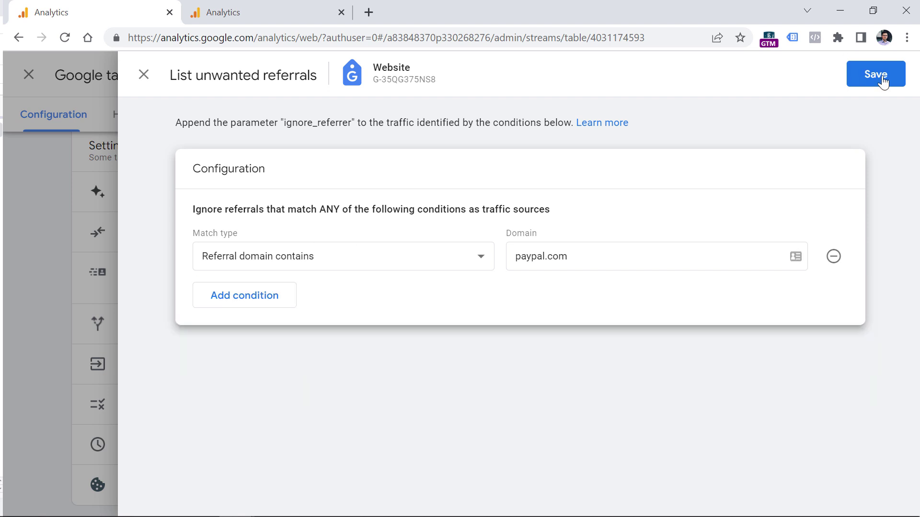
{"action": "left_click", "coordinate": [876, 76]}
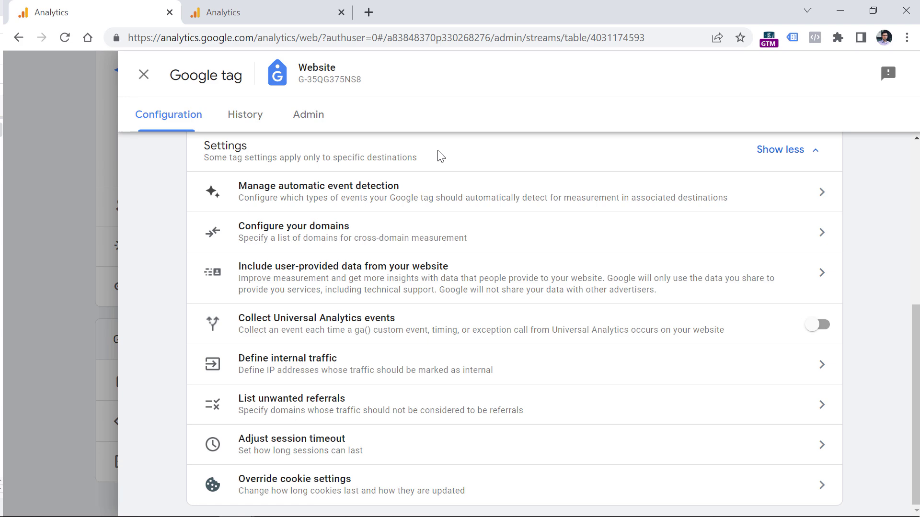
{"action": "left_click", "coordinate": [143, 76]}
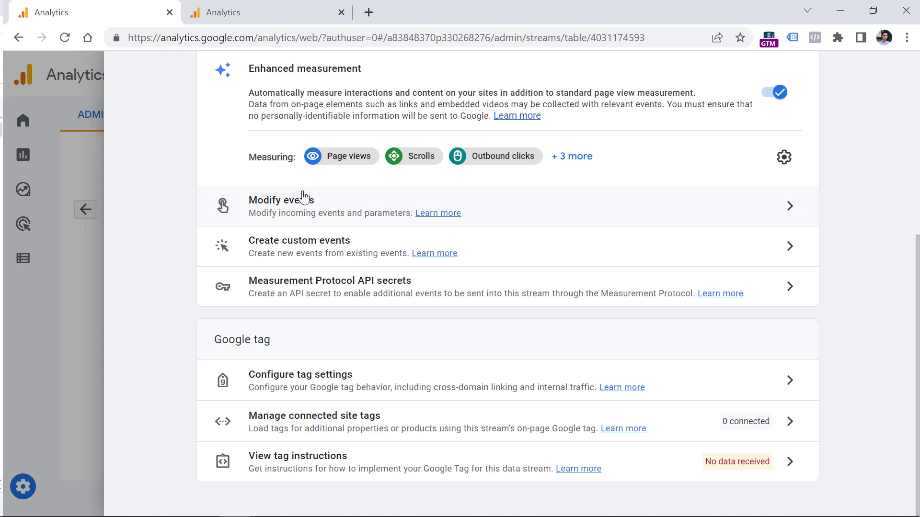
{"action": "scroll", "coordinate": [303, 196], "scroll_direction": "up", "scroll_amount": 6}
{"action": "key", "text": "Escape"}
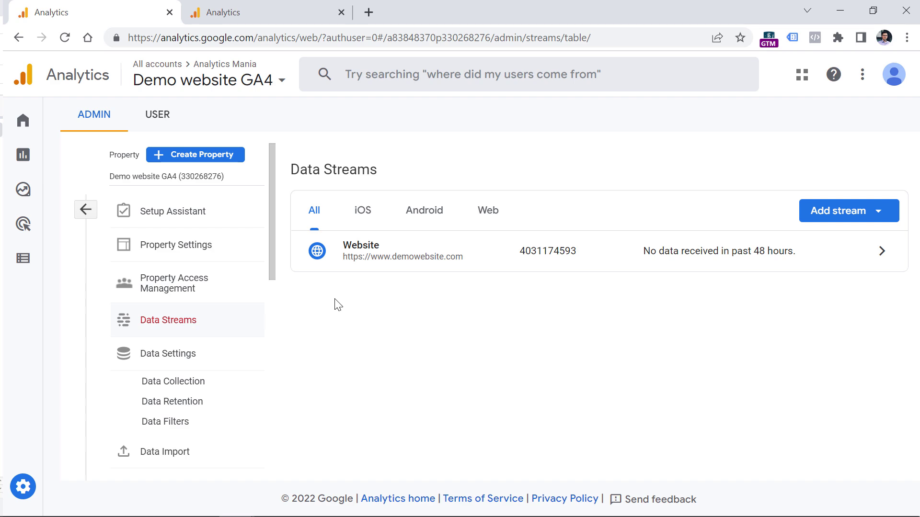
{"action": "left_click", "coordinate": [421, 259]}
{"action": "scroll", "coordinate": [318, 191], "scroll_direction": "down", "scroll_amount": 5}
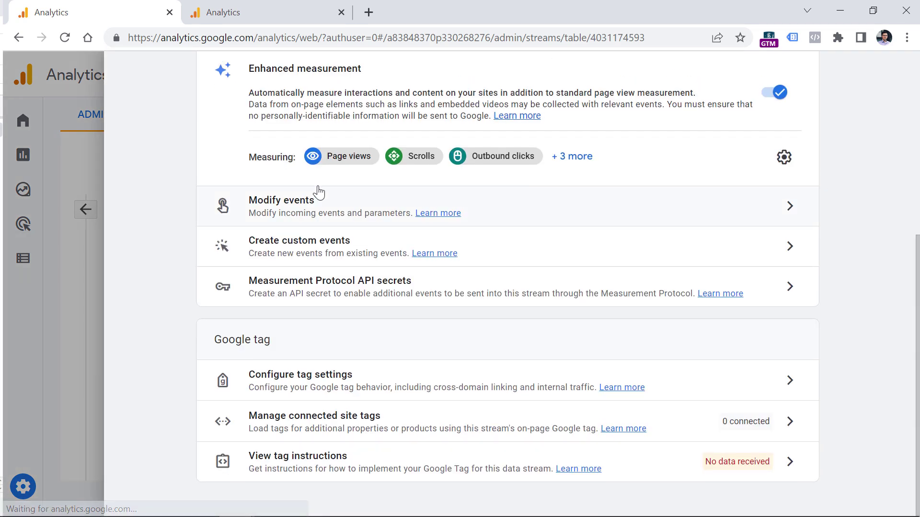
{"action": "left_click", "coordinate": [327, 380]}
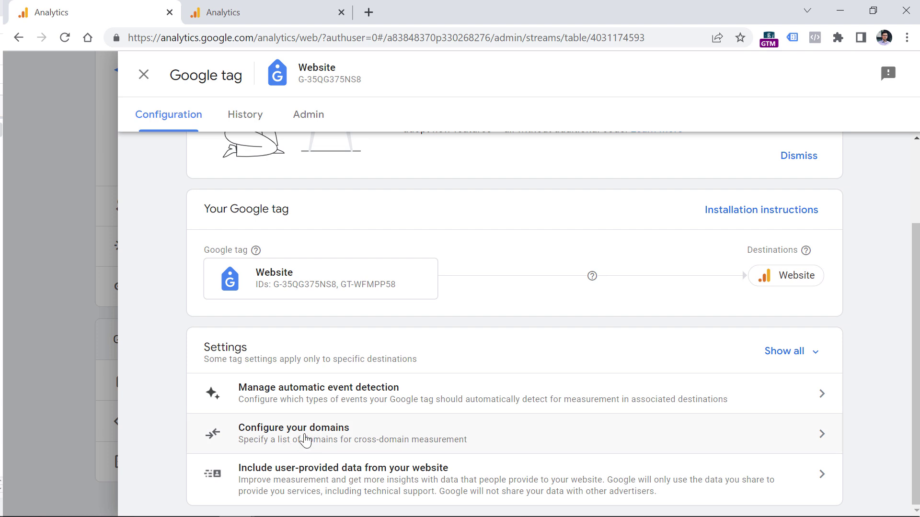
Step: In Configure your domains, enter demo.com and mydemowebsite.com, then remove both conditions
{"action": "left_click", "coordinate": [305, 440]}
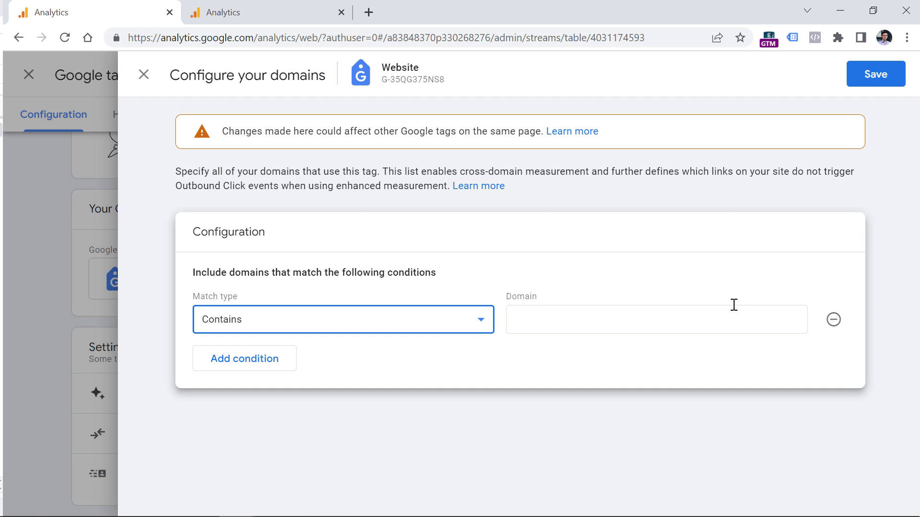
{"action": "left_click", "coordinate": [663, 324]}
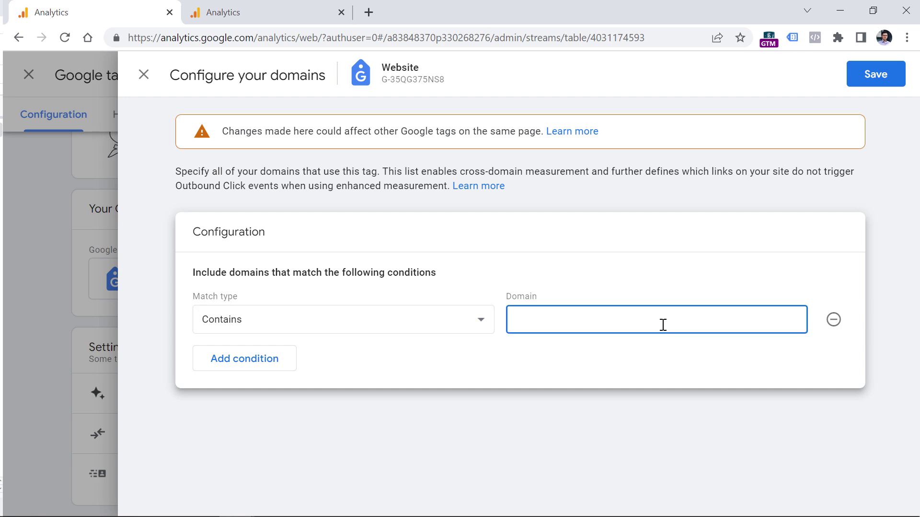
{"action": "type", "text": "demo.com"}
{"action": "left_click", "coordinate": [246, 364]}
{"action": "left_click", "coordinate": [580, 360]}
{"action": "type", "text": "myd"}
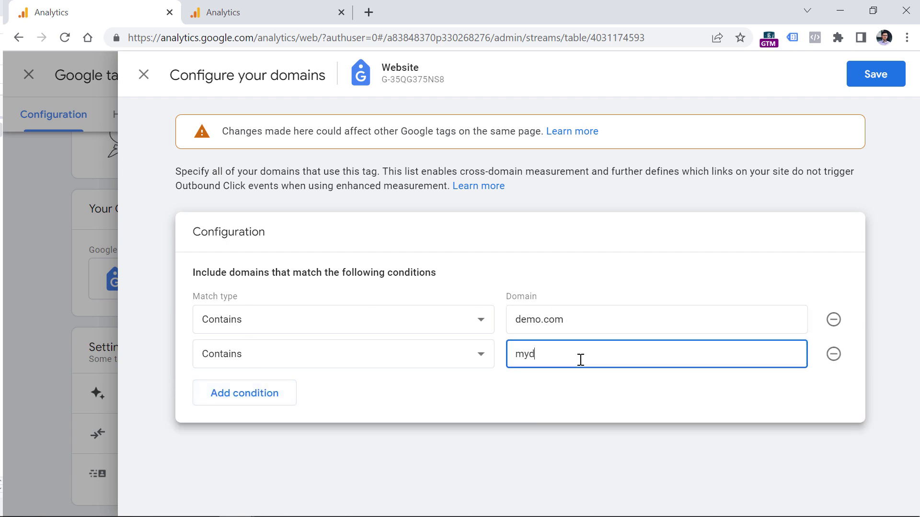
{"action": "type", "text": "emowebsite.com"}
{"action": "left_click", "coordinate": [834, 322]}
{"action": "left_click", "coordinate": [833, 321]}
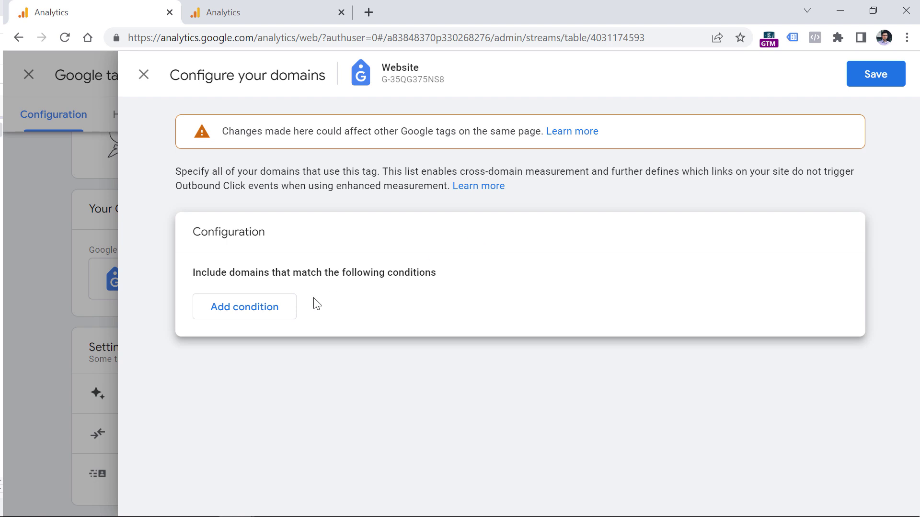
Step: Add fresh conditions for demo.com and demowebsite.com and save the domain list
{"action": "left_click", "coordinate": [283, 306]}
{"action": "left_click", "coordinate": [565, 318]}
{"action": "type", "text": "demo.com"}
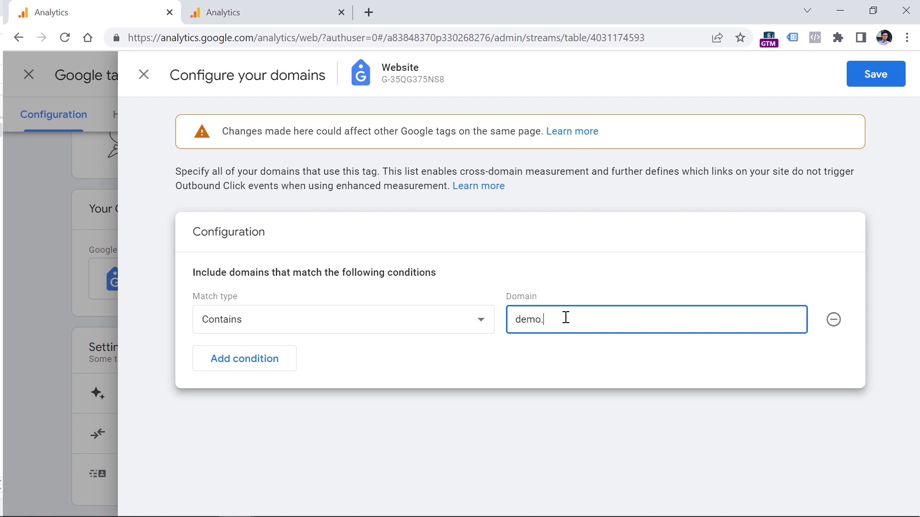
{"action": "left_click", "coordinate": [230, 366]}
{"action": "left_click", "coordinate": [548, 367]}
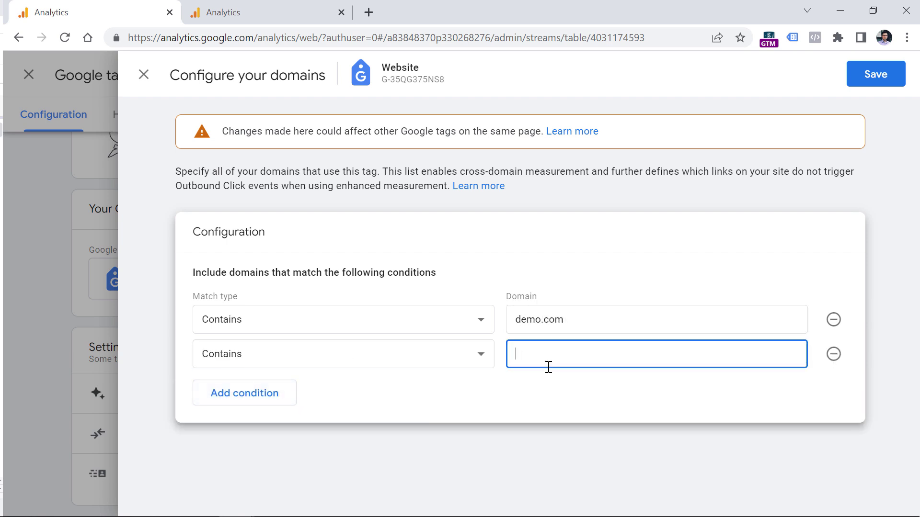
{"action": "type", "text": "myde"}
{"action": "key", "text": "BackSpace"}
{"action": "key", "text": "BackSpace"}
{"action": "key", "text": "BackSpace"}
{"action": "key", "text": "BackSpace"}
{"action": "type", "text": "demovewebsite.com"}
{"action": "left_click", "coordinate": [881, 77]}
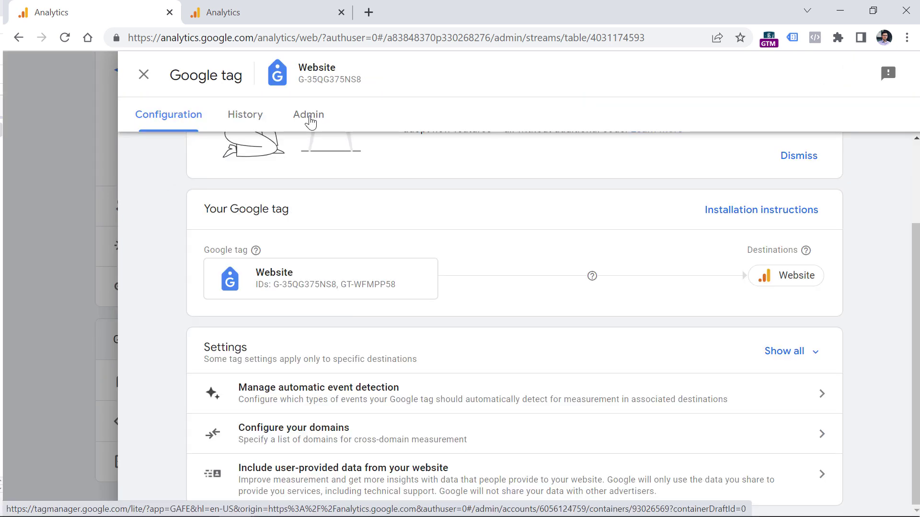